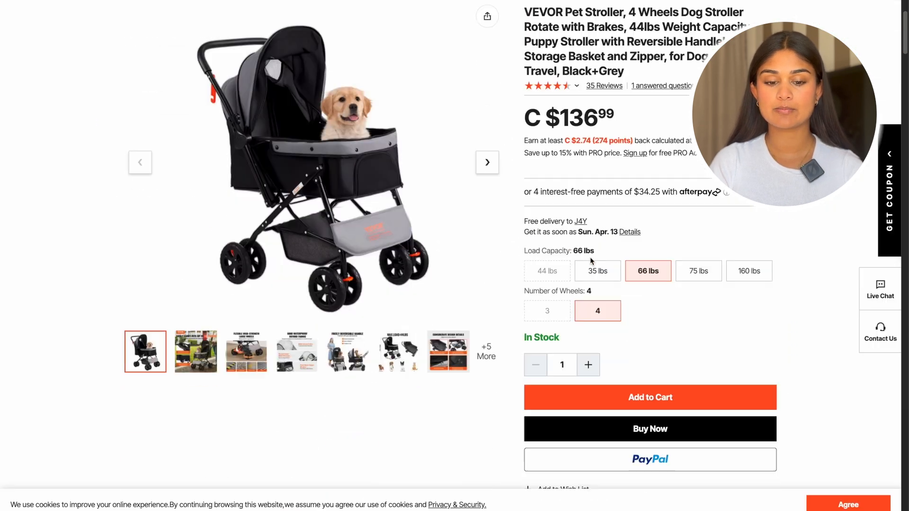
# Copy the VEVOR pet stroller's product details from its product page and have ChatGPT paraphrase them
pyautogui.scroll(-8, 591, 258)
pyautogui.moveTo(534, 144); pyautogui.dragTo(633, 290)
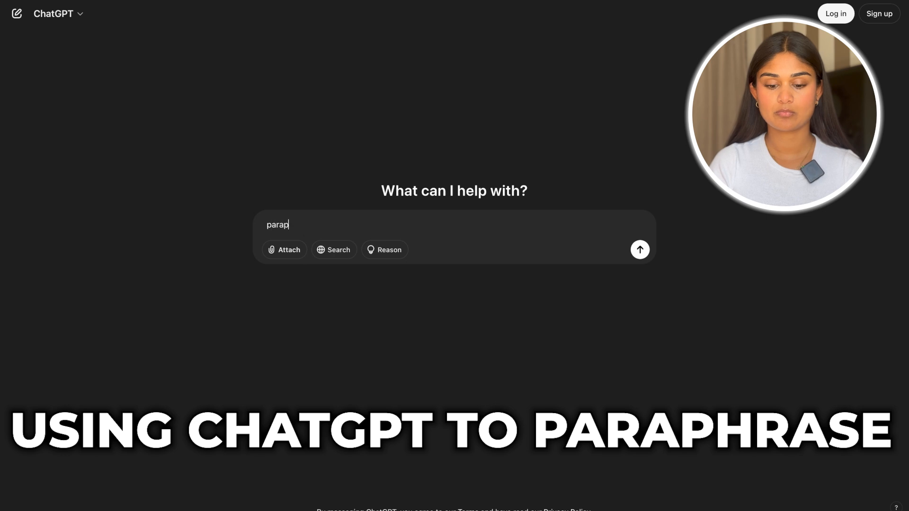
pyautogui.hotkey('ctrl', 'v')
pyautogui.press('Return')
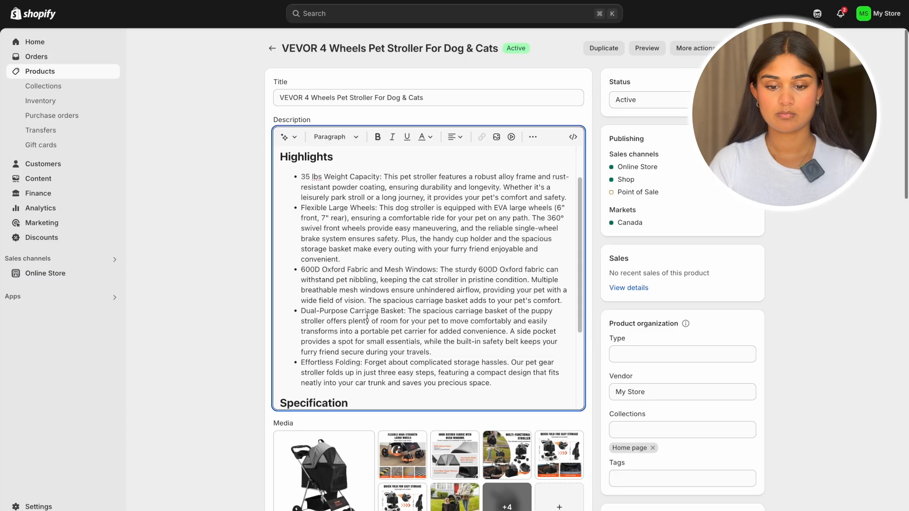
# Review the pet stroller's description, variants and category metafields on its Shopify product page
pyautogui.scroll(-2, 360, 323)
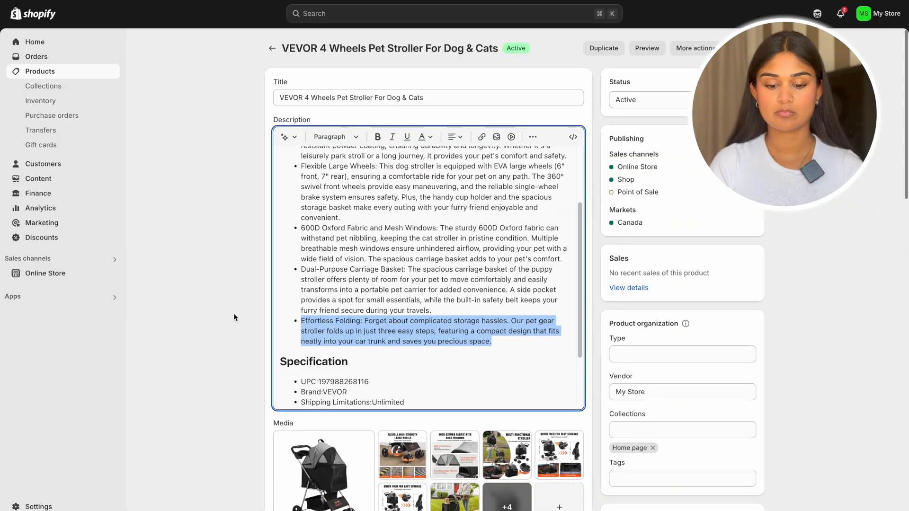
pyautogui.click(387, 322)
pyautogui.scroll(-4, 387, 324)
pyautogui.scroll(-2, 387, 323)
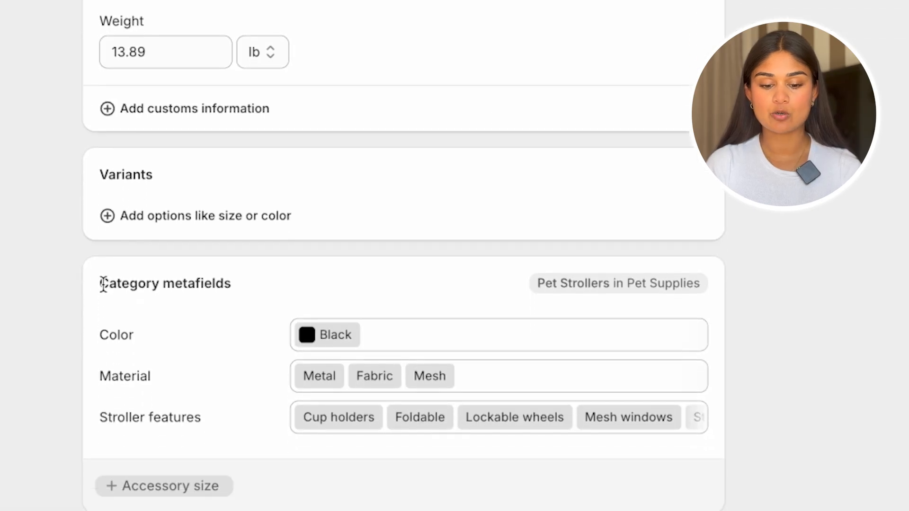
pyautogui.moveTo(101, 217); pyautogui.dragTo(198, 216)
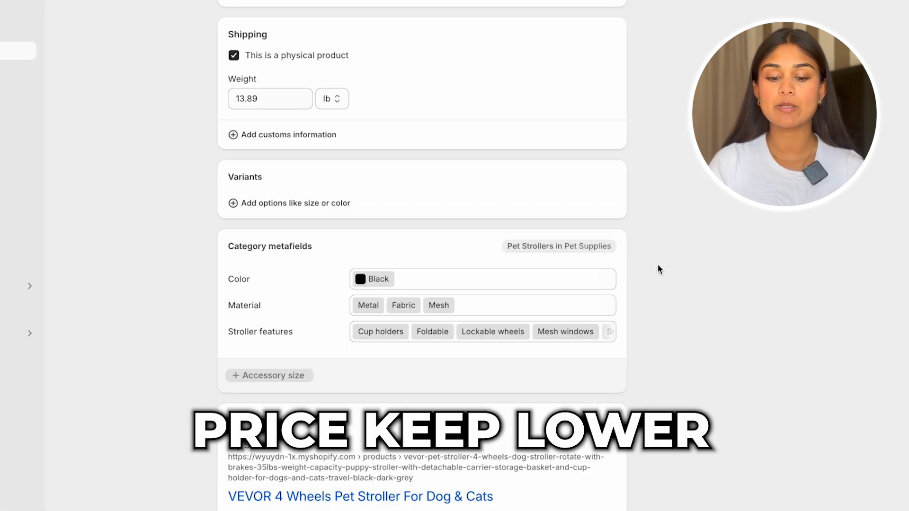
pyautogui.scroll(2, 657, 269)
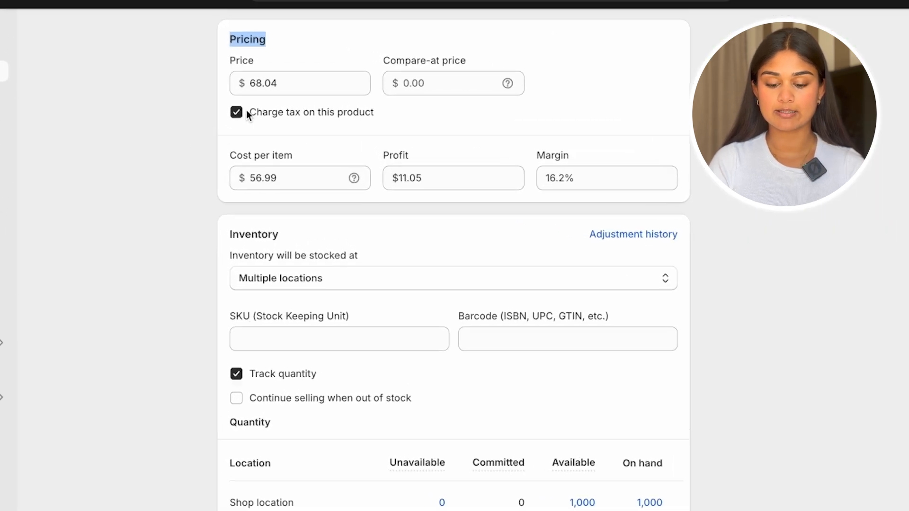
# Try a price of 99.99 for the pet stroller
pyautogui.doubleClick(296, 81)
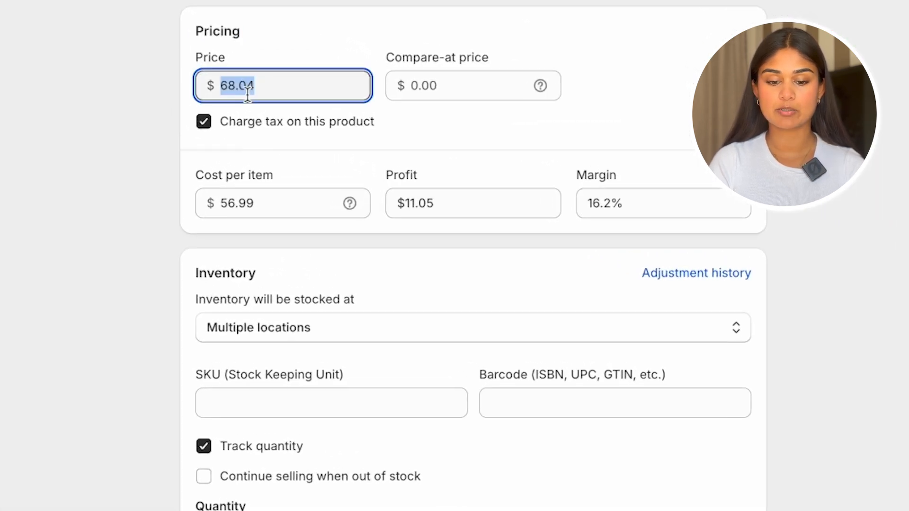
pyautogui.write('99.99')
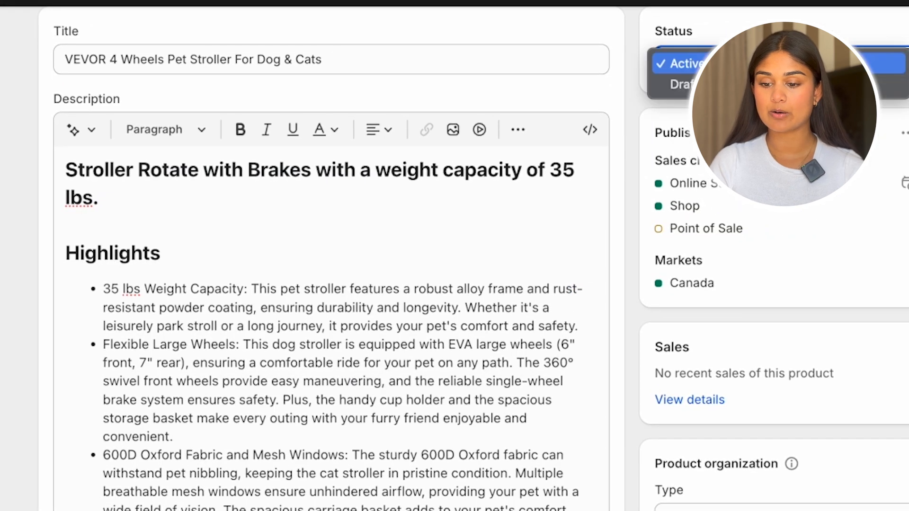
# Keep the pet stroller's status as Active and review its product organization, media, category and pricing
pyautogui.click(779, 63)
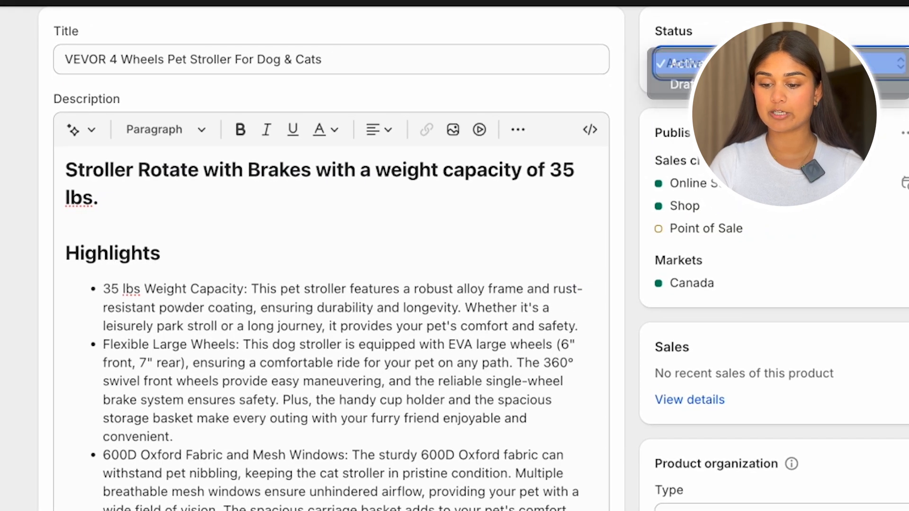
pyautogui.scroll(-5, 431, 266)
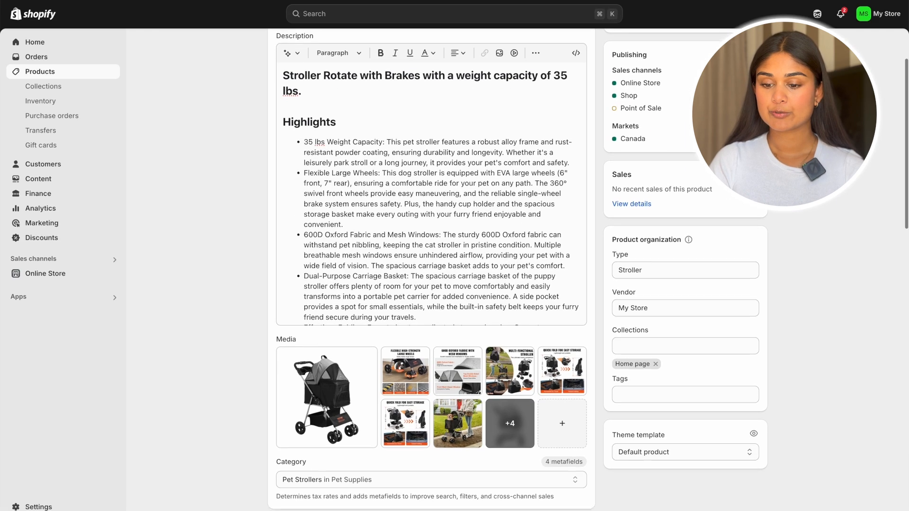
pyautogui.scroll(-1, 431, 265)
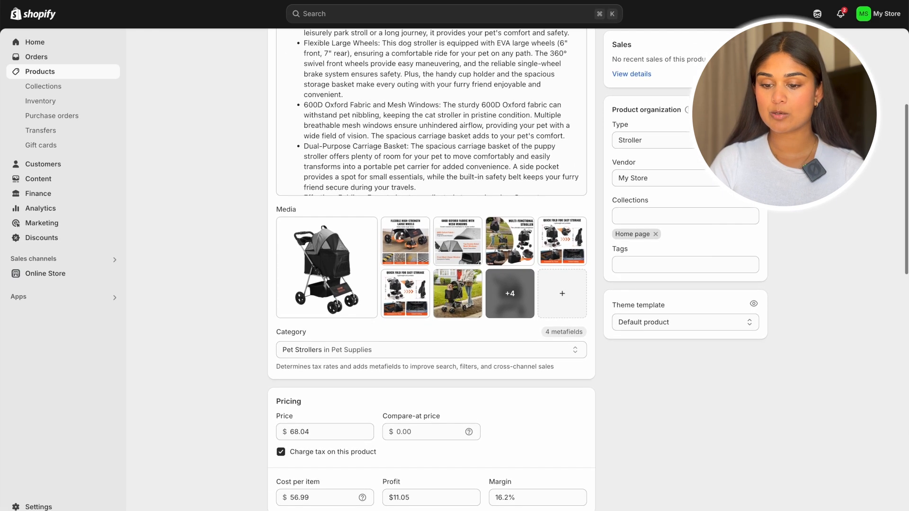
pyautogui.scroll(-2, 431, 265)
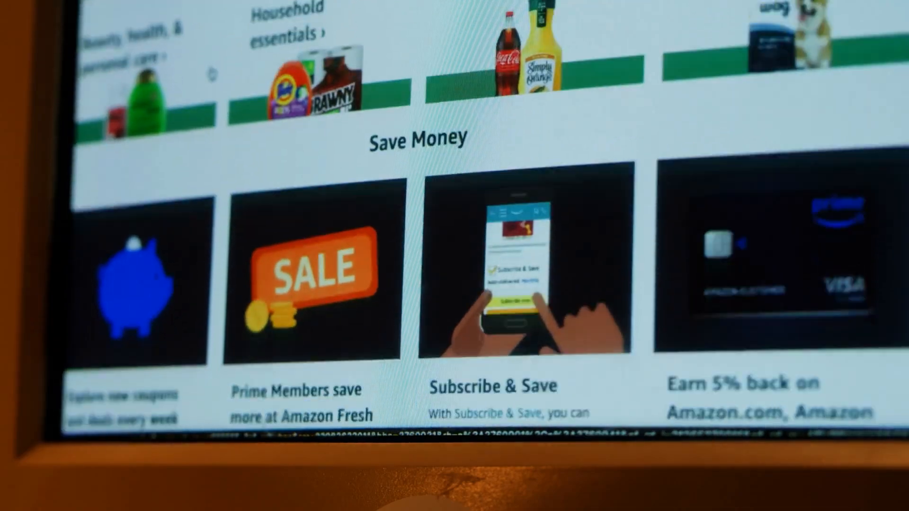
pyautogui.scroll(-10, 212, 73)
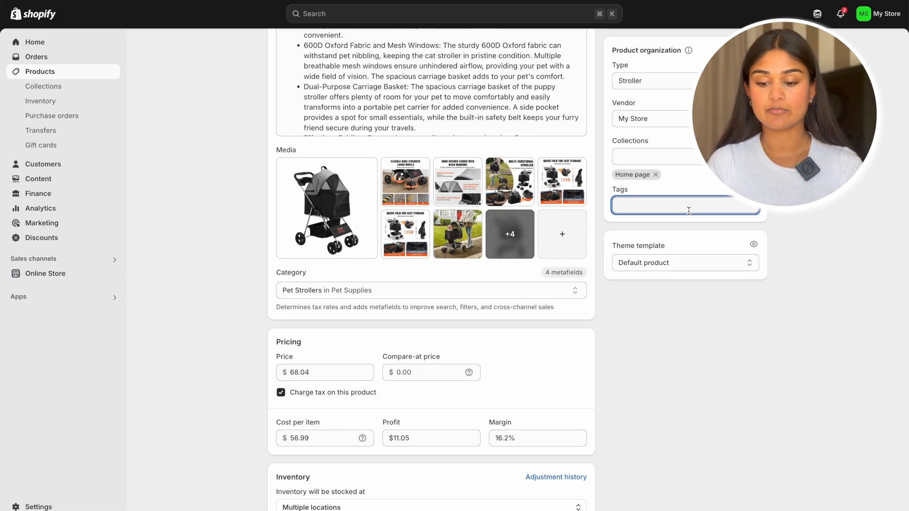
# Open ChatGPT in a new tab, stay logged out and ask for synonyms for stroller
pyautogui.press('super+t')
pyautogui.write('cha')
pyautogui.press('Return')
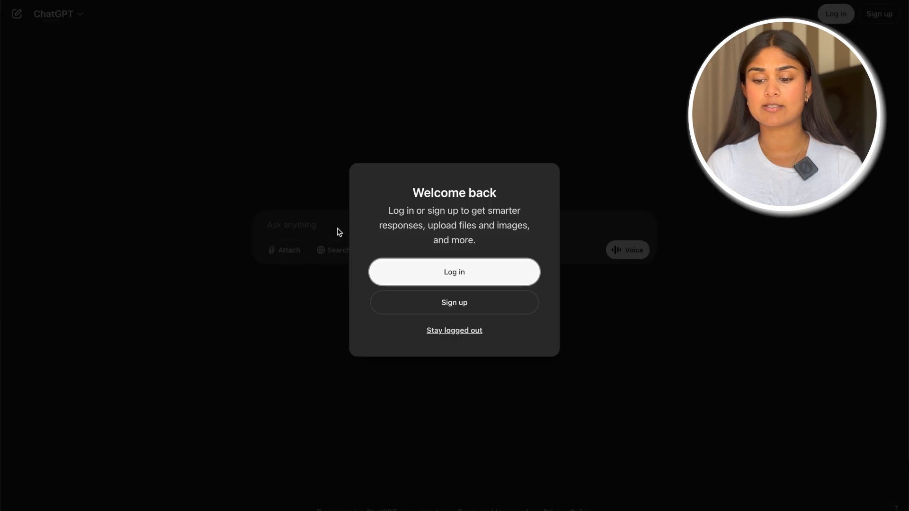
pyautogui.click(445, 332)
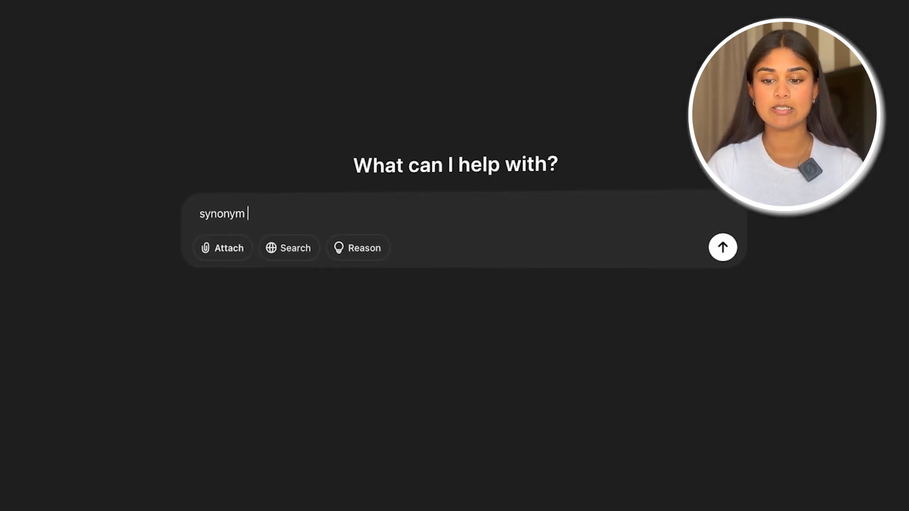
pyautogui.write('ler')
pyautogui.press('Return')
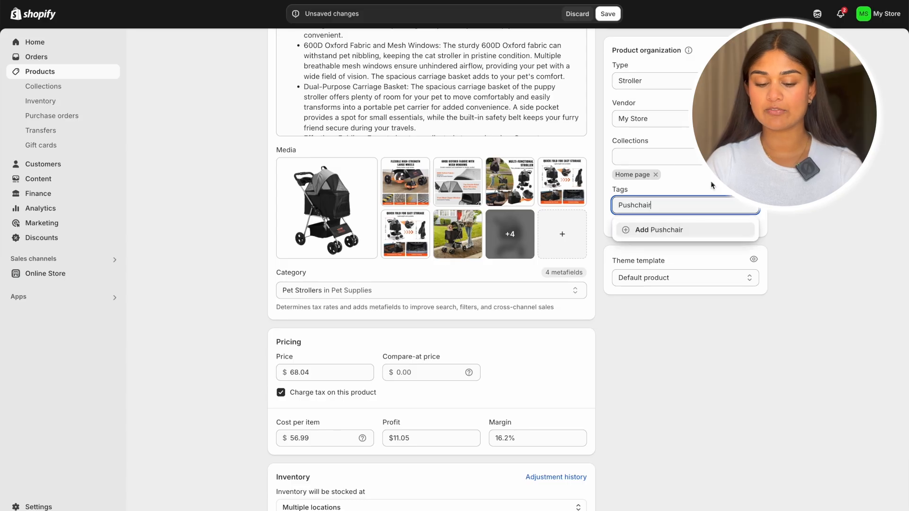
# Add the tags Pushchair and Buggy to the pet stroller product
pyautogui.click(688, 230)
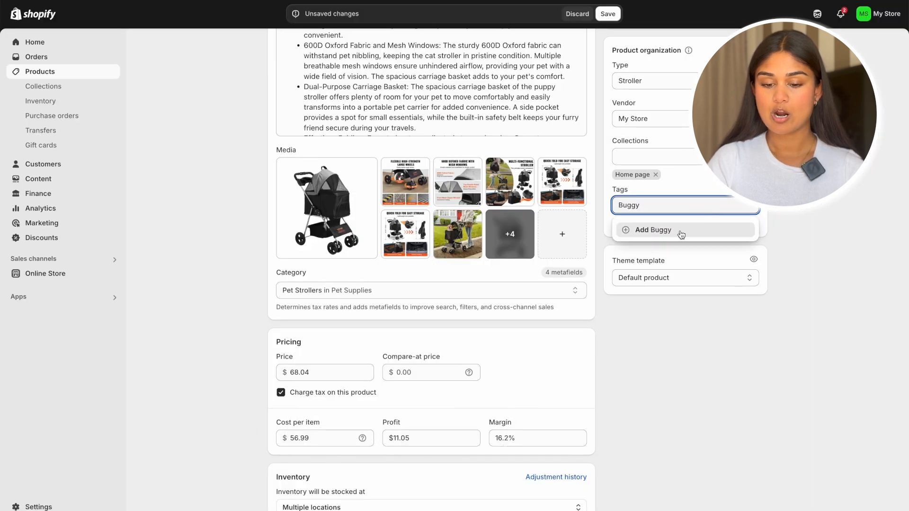
pyautogui.click(681, 234)
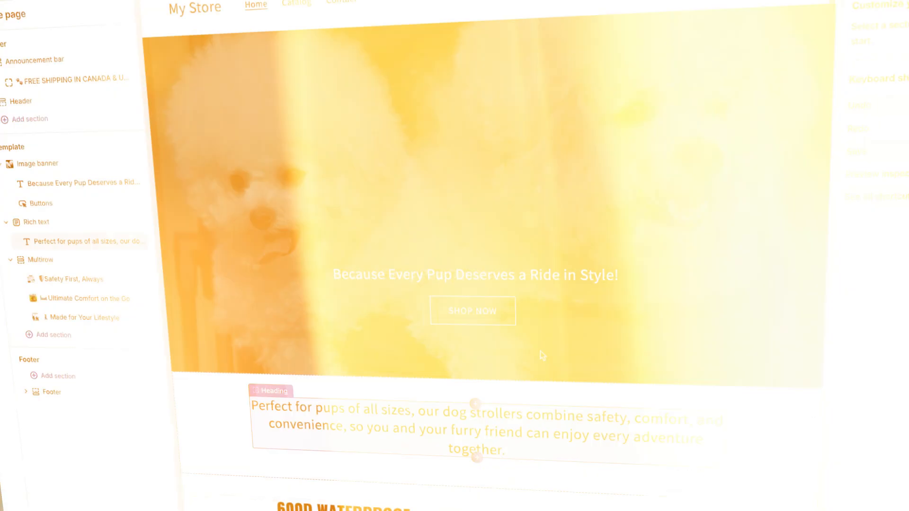
# Look through the example home page's image banner, rich text heading and multirow sections in the theme editor
pyautogui.scroll(-15, 540, 353)
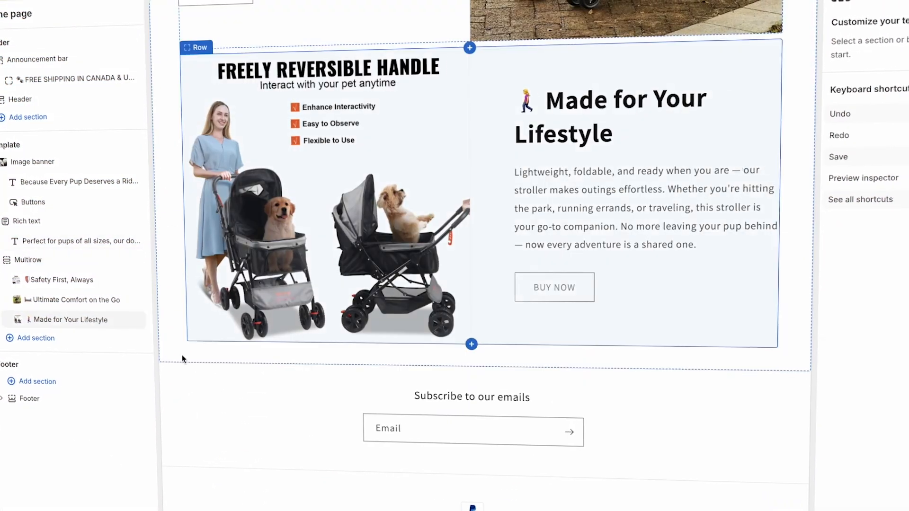
pyautogui.scroll(10, 248, 225)
pyautogui.click(523, 109)
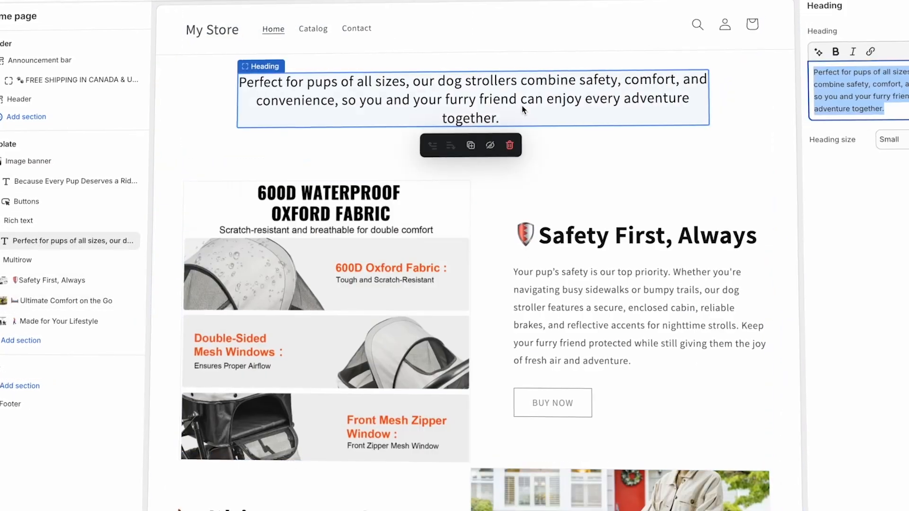
pyautogui.scroll(-15, 374, 351)
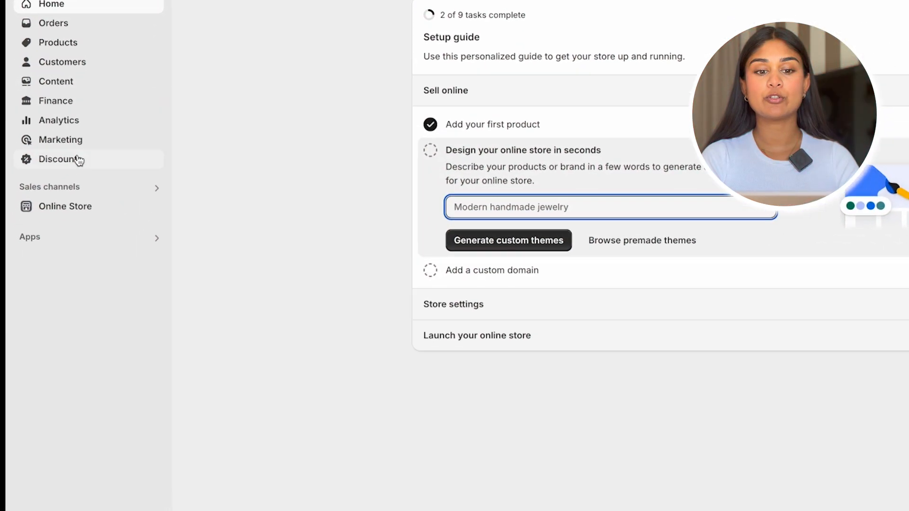
# Open the online store's themes page, check the options for the current Dawn theme and look through the popular free themes
pyautogui.click(69, 207)
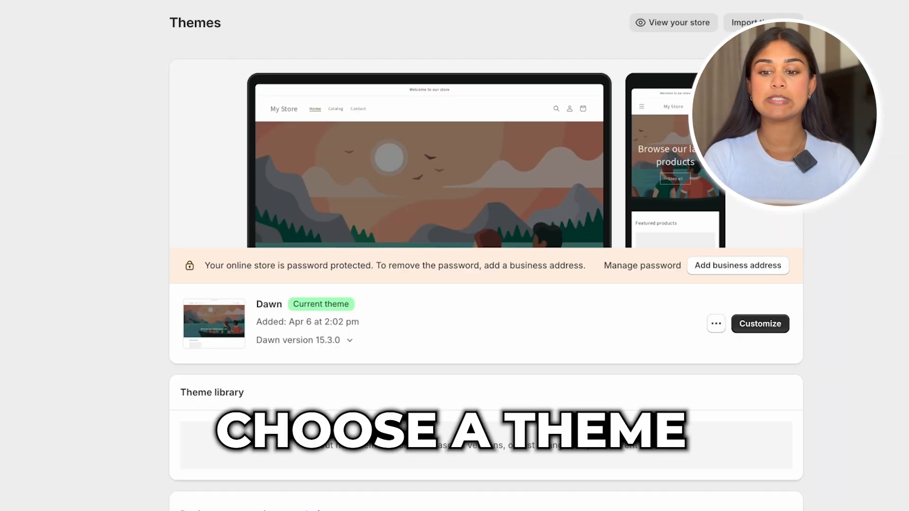
pyautogui.scroll(-2, 884, 282)
pyautogui.click(719, 260)
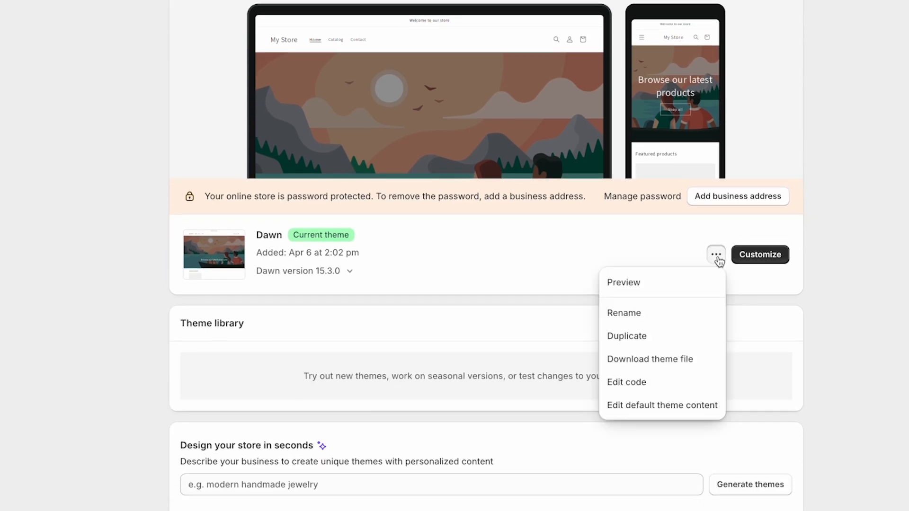
pyautogui.click(842, 325)
pyautogui.scroll(-8, 842, 324)
pyautogui.scroll(-2, 843, 322)
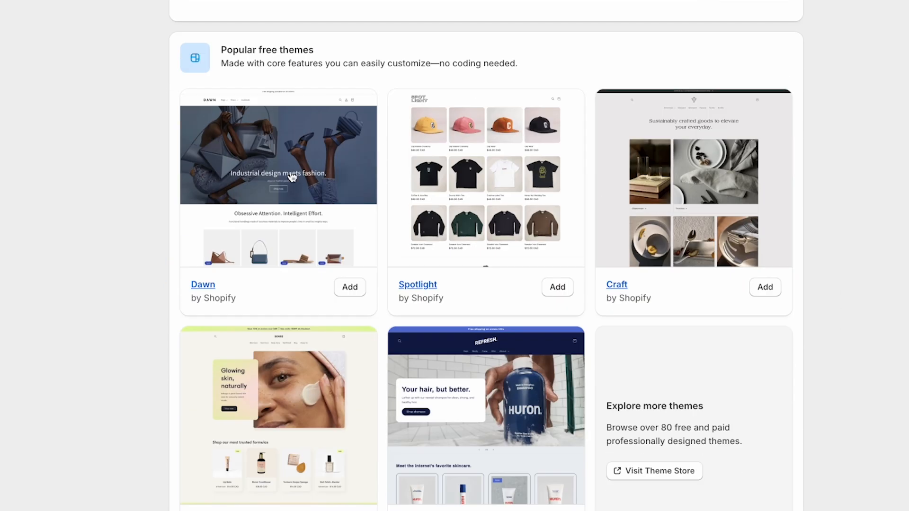
# Visit the Shopify Theme Store, browse only the free themes and open Dawn
pyautogui.click(642, 474)
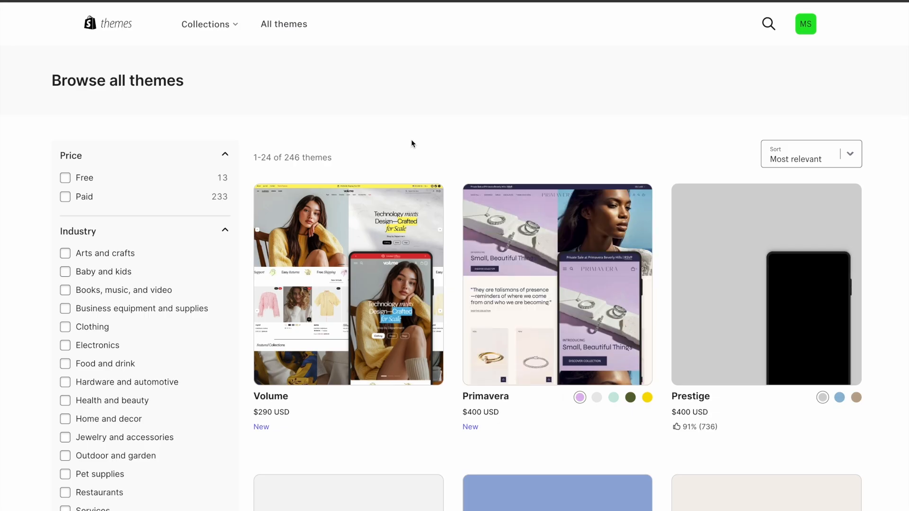
pyautogui.click(65, 184)
pyautogui.scroll(-9, 30, 312)
pyautogui.scroll(-15, 30, 313)
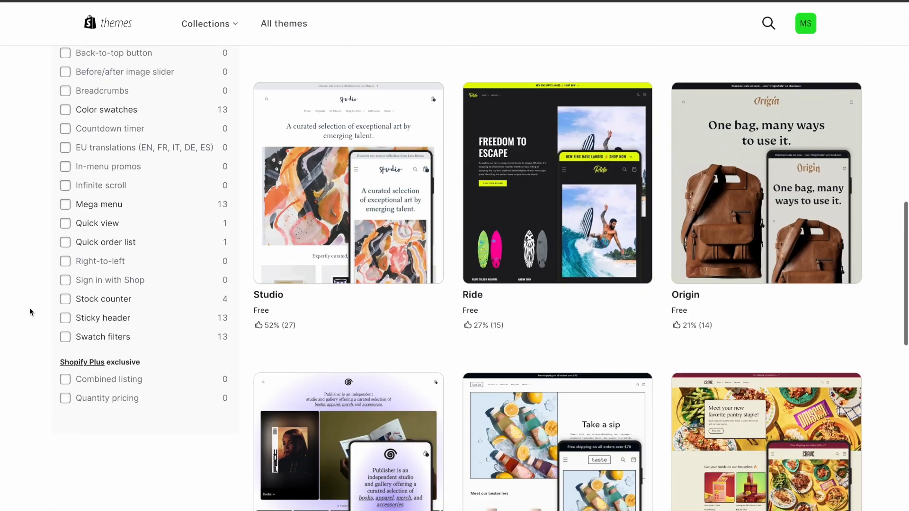
pyautogui.scroll(20, 346, 155)
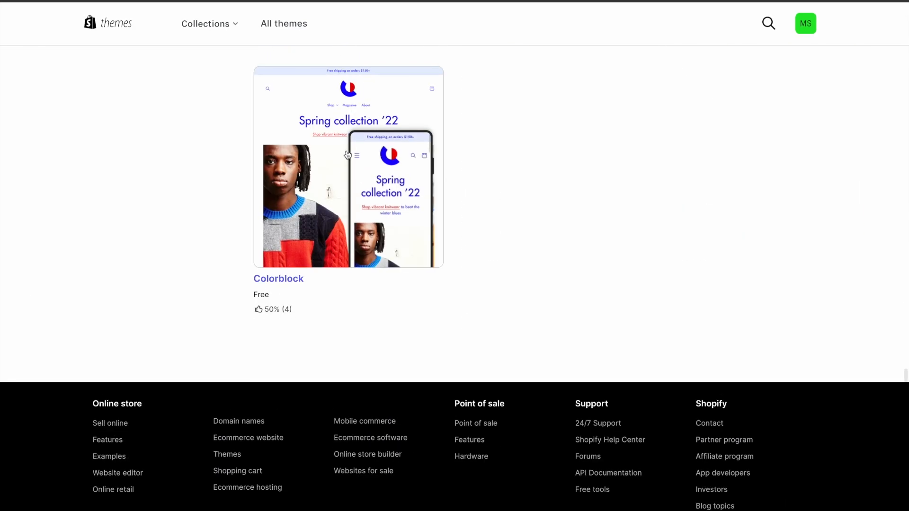
pyautogui.scroll(-20, 341, 310)
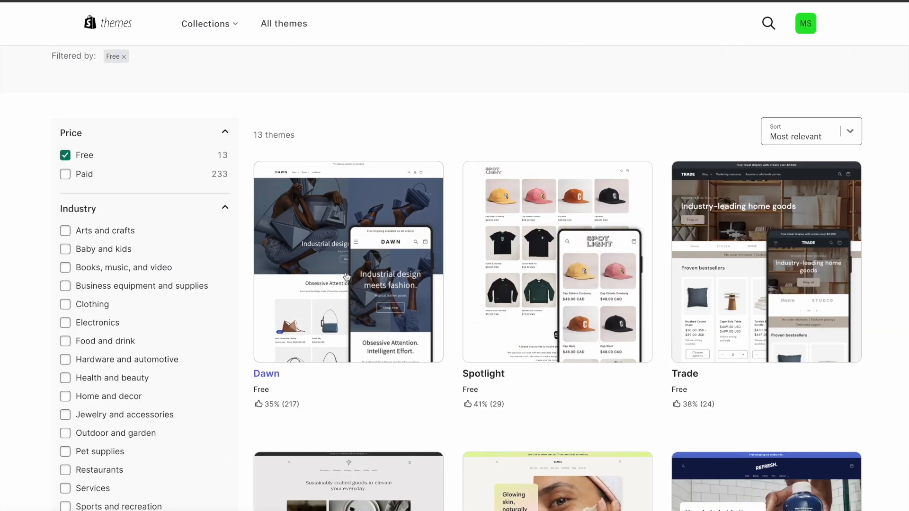
pyautogui.click(336, 263)
pyautogui.click(221, 245)
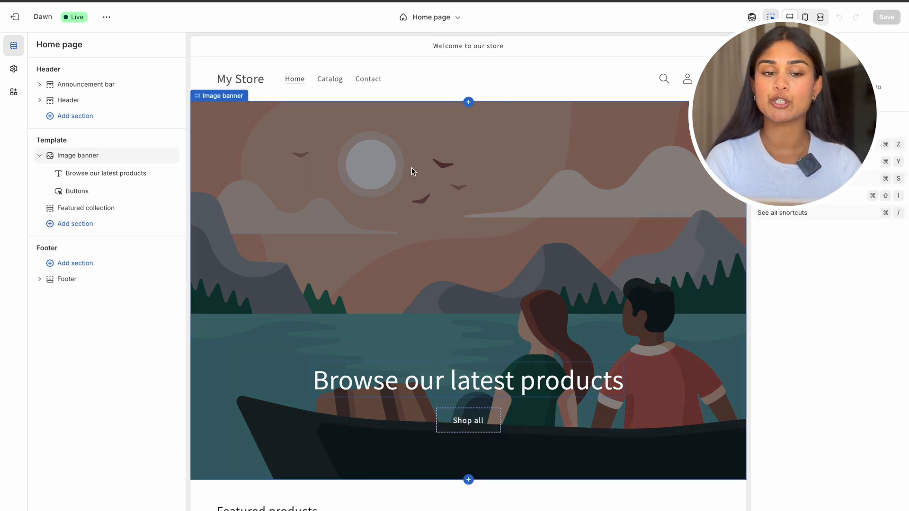
# Replace the announcement bar's welcome text on the home page with "FREE SHIPPING IN CANADA & US"
pyautogui.click(78, 86)
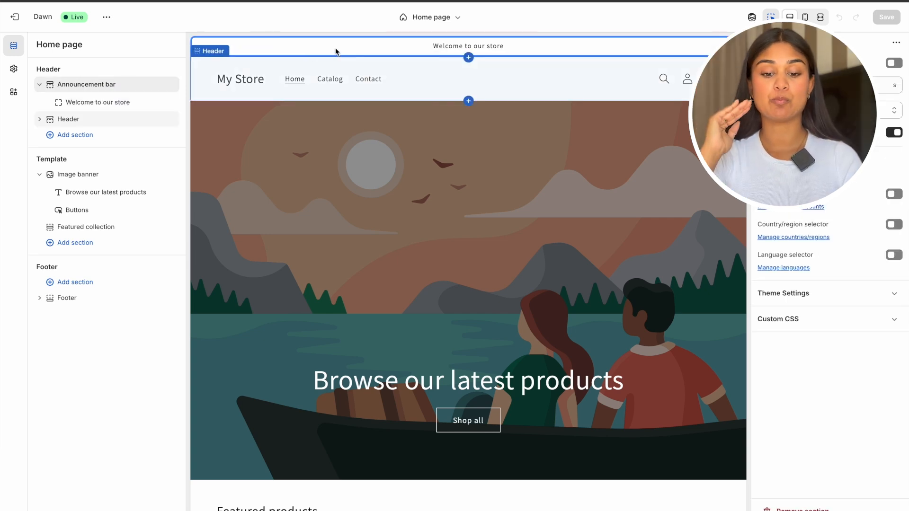
pyautogui.click(143, 107)
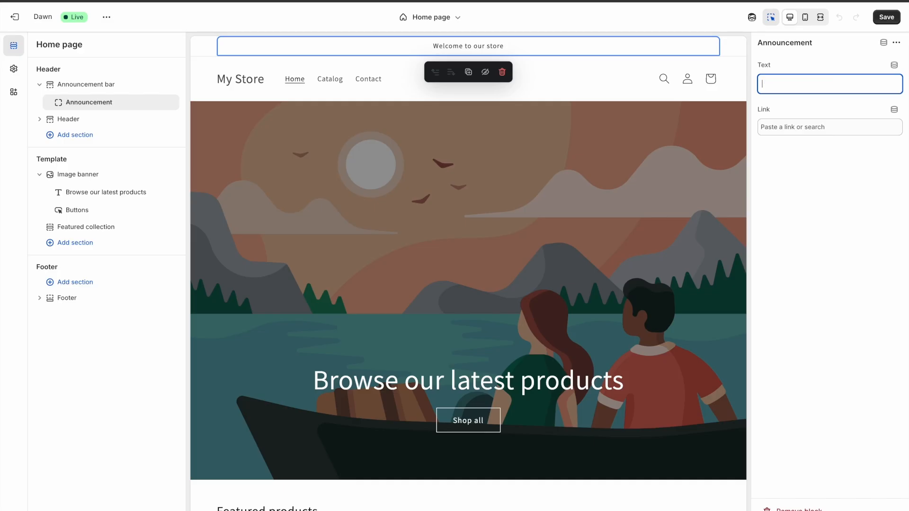
pyautogui.write('FREE SHI')
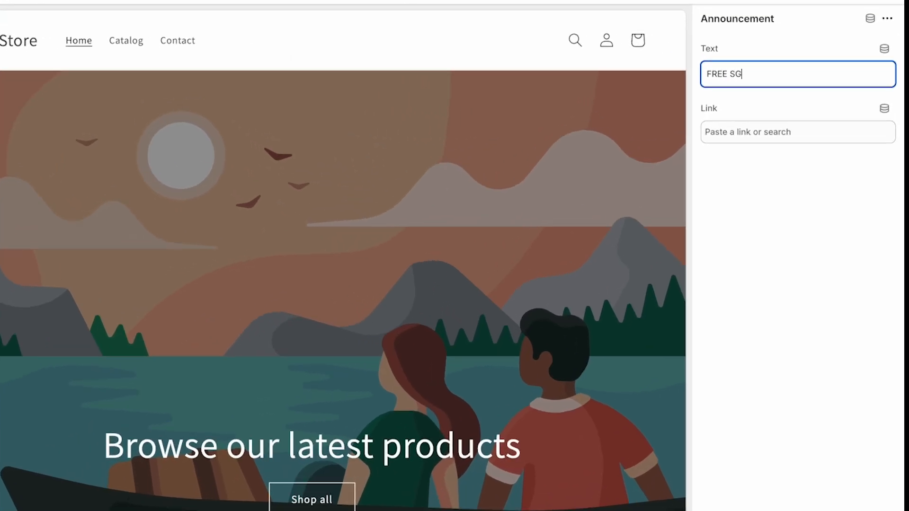
pyautogui.write('PPING IN CANADA & US')
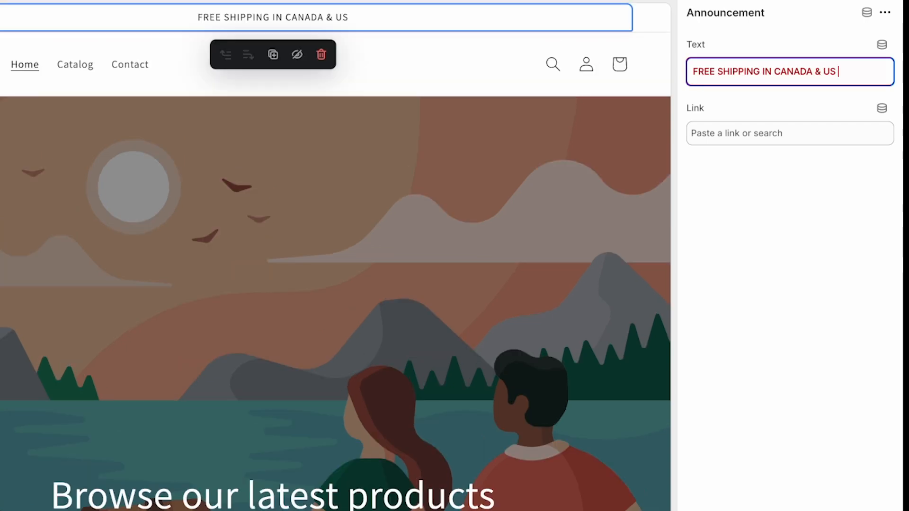
# Append the Canadian and US flag emojis to the announcement text and insert a paw print emoji at its start
pyautogui.press('ctrl+super+space')
pyautogui.write('CANADIA')
pyautogui.click(701, 130)
pyautogui.write('USA')
pyautogui.click(672, 133)
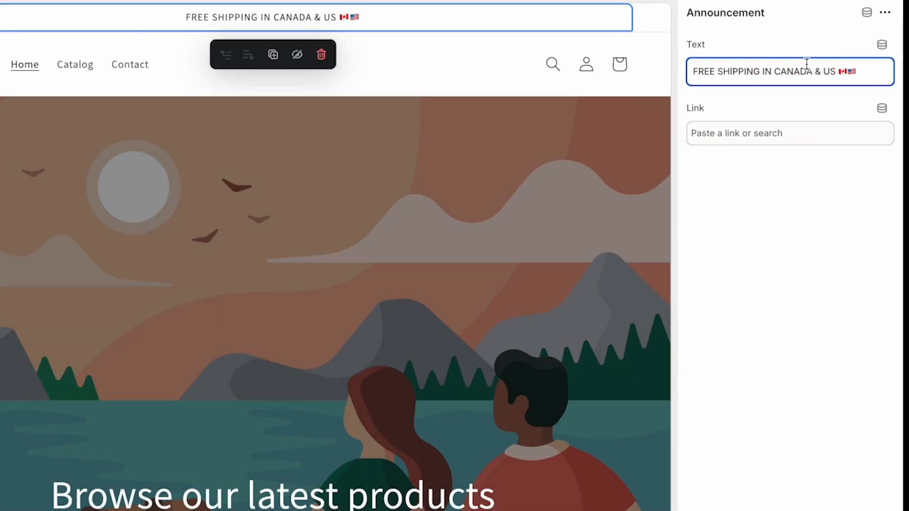
pyautogui.press('ctrl+super+space')
pyautogui.write('PAW')
pyautogui.click(618, 129)
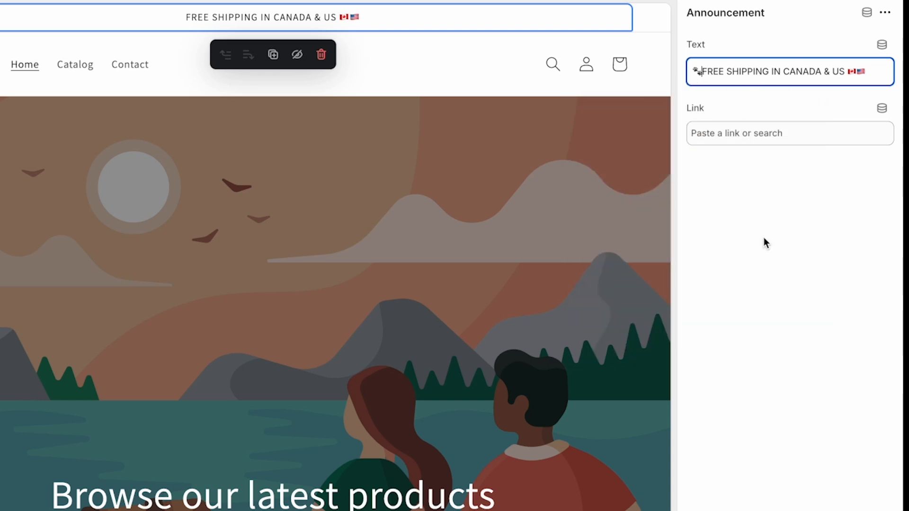
# Finish the announcement text and save the theme changes
pyautogui.click(797, 142)
pyautogui.click(887, 17)
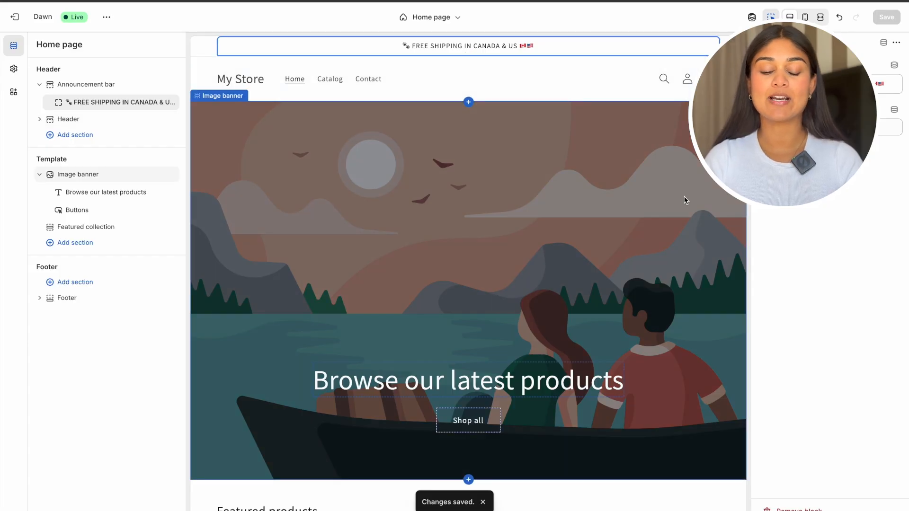
# Upload the Pexels photo of two white dogs and use it as the image banner's first image
pyautogui.scroll(-2, 684, 199)
pyautogui.click(602, 217)
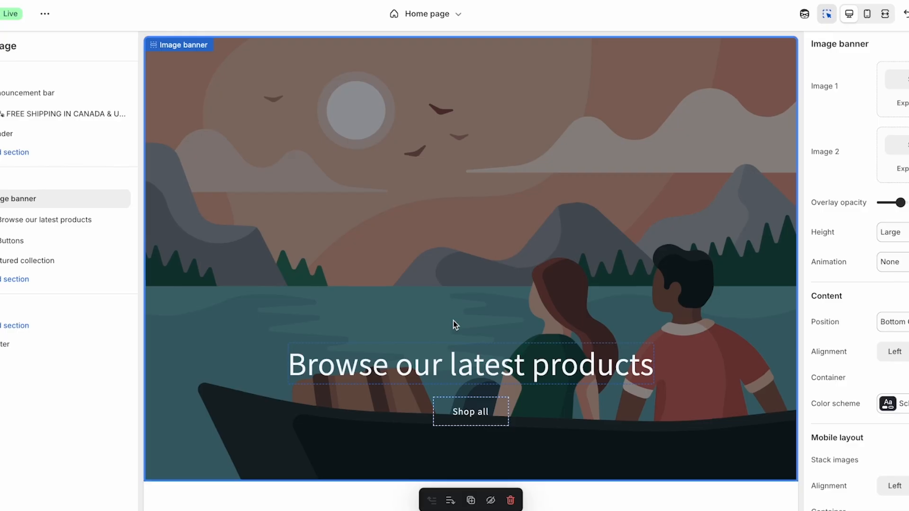
pyautogui.click(849, 73)
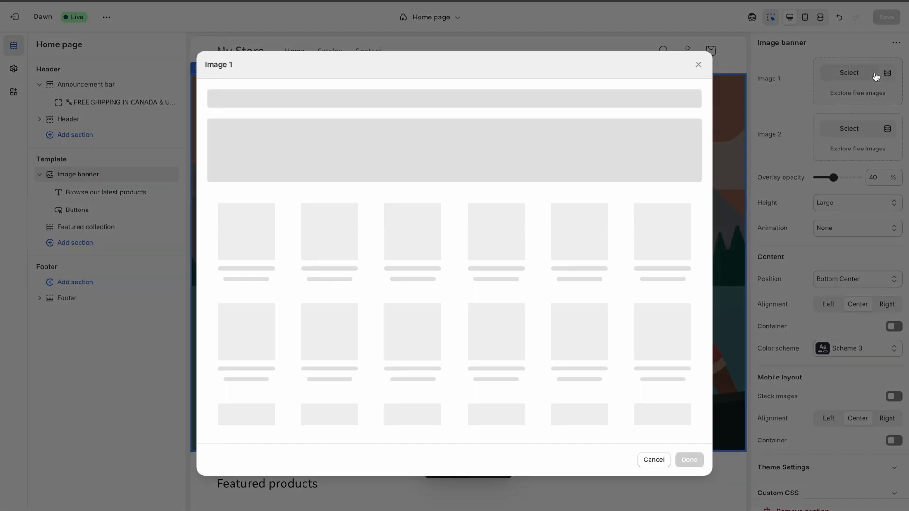
pyautogui.click(820, 500)
pyautogui.moveTo(822, 468); pyautogui.dragTo(608, 338)
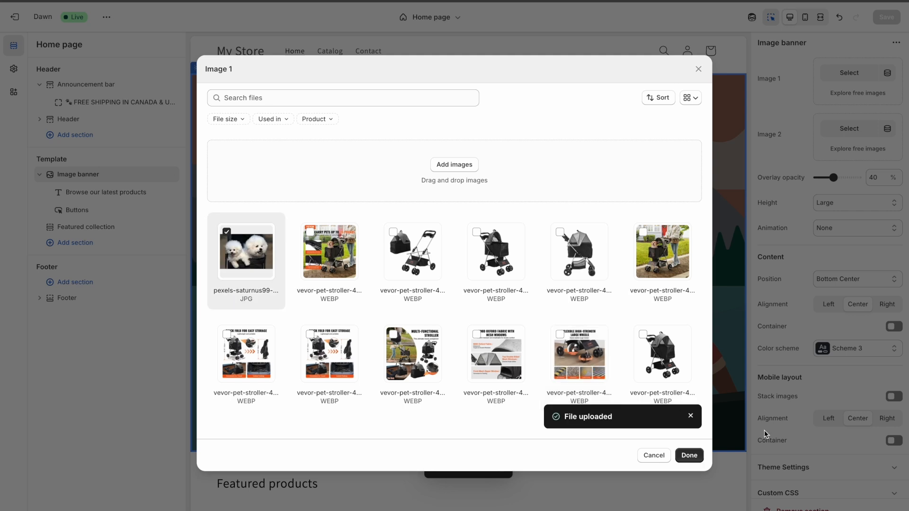
pyautogui.click(690, 455)
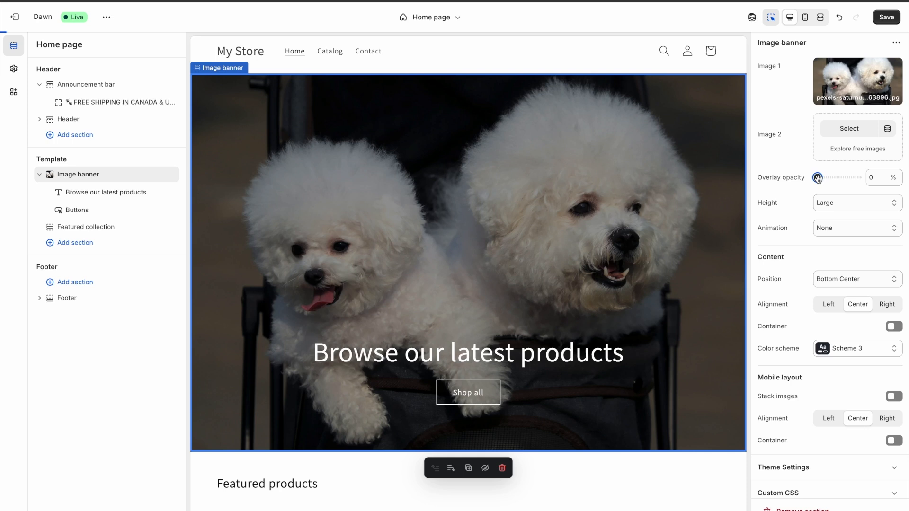
# Set the image banner's overlay opacity to 50%, its height to Medium and its animation to Ambient movement
pyautogui.moveTo(818, 178); pyautogui.dragTo(838, 178)
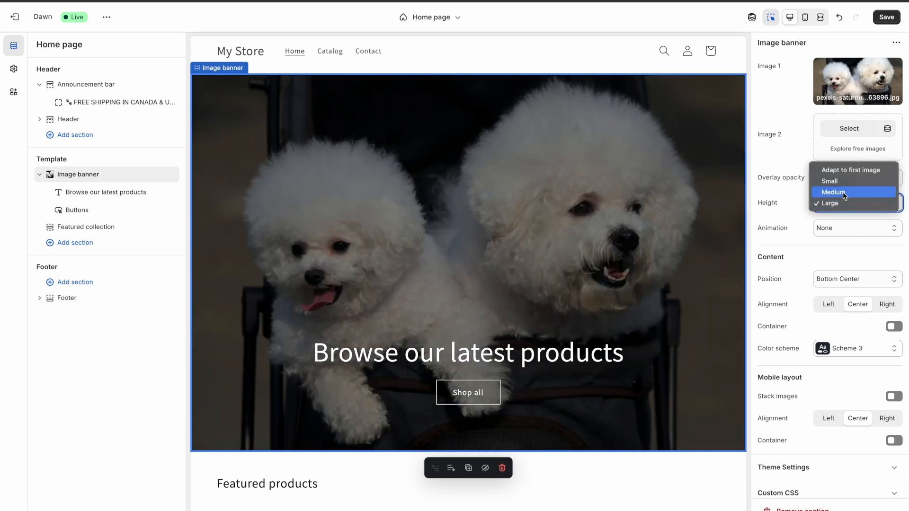
pyautogui.click(843, 193)
pyautogui.click(873, 227)
pyautogui.click(873, 238)
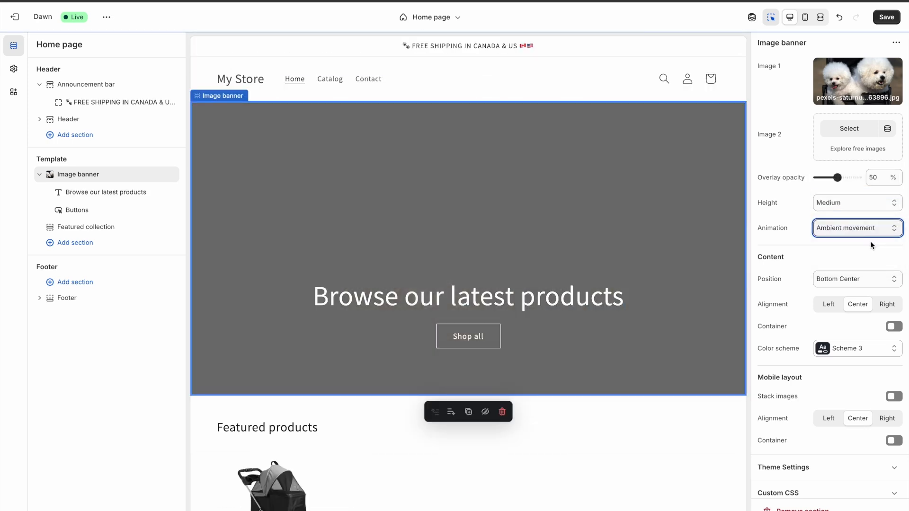
# Try the fixed background position and another animation on the image banner in the preview, and return it to Ambient movement
pyautogui.click(869, 232)
pyautogui.click(867, 240)
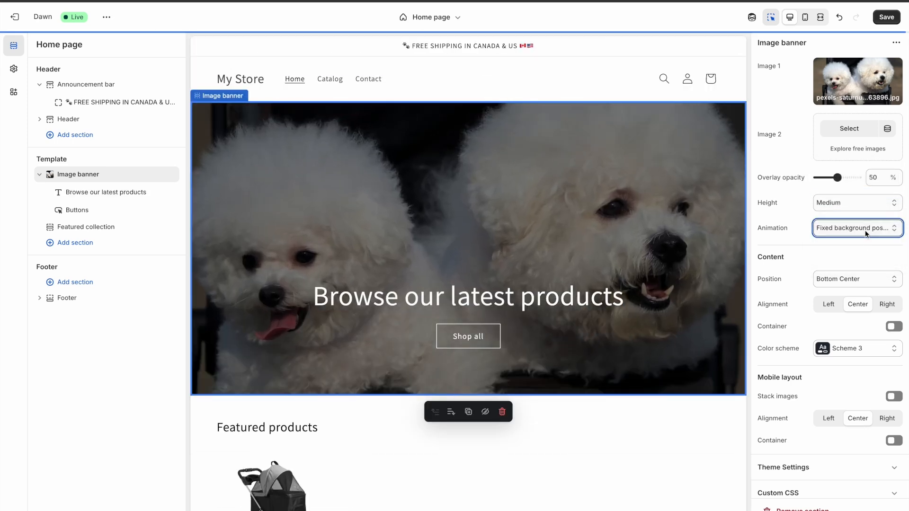
pyautogui.click(866, 233)
pyautogui.click(864, 240)
pyautogui.scroll(-6, 581, 373)
pyautogui.scroll(6, 580, 374)
pyautogui.scroll(-6, 581, 374)
pyautogui.scroll(6, 580, 373)
pyautogui.click(859, 229)
pyautogui.click(855, 203)
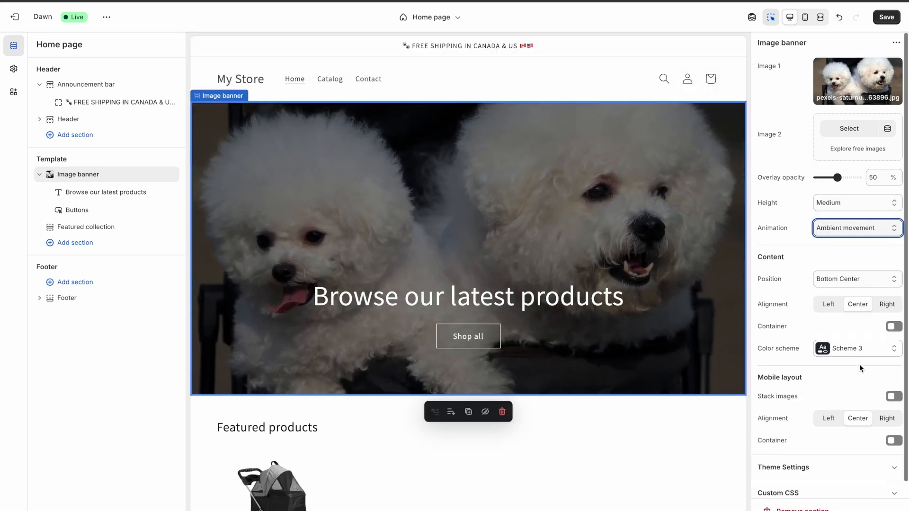
# Select the banner heading, switch to ChatGPT and ask it to generate a headline for a dog website
pyautogui.click(469, 304)
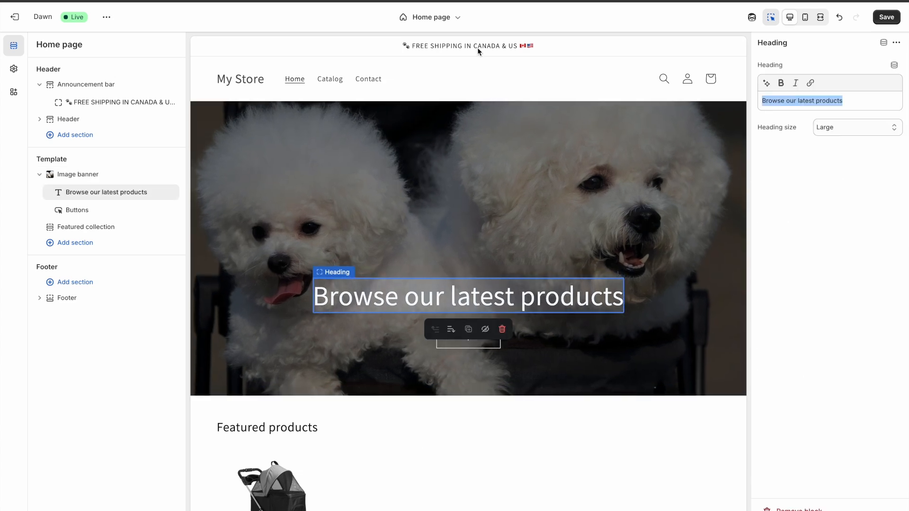
pyautogui.press('Return')
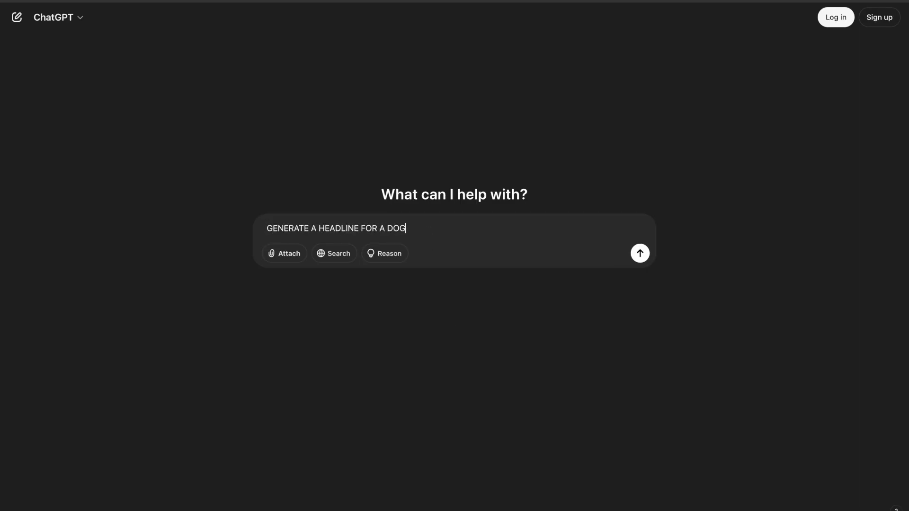
pyautogui.write('BSITE')
pyautogui.press('Return')
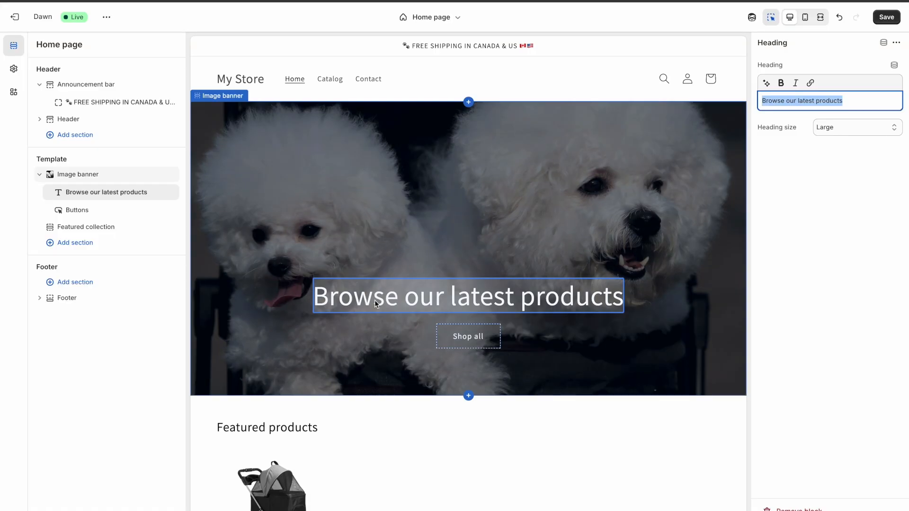
# Replace the banner heading with "Because Every Pup Deserves a Ride in Style!" and reduce its size to below Medium so it fits on one line
pyautogui.write('Because Every Pup Deserves a Ride in Style!')
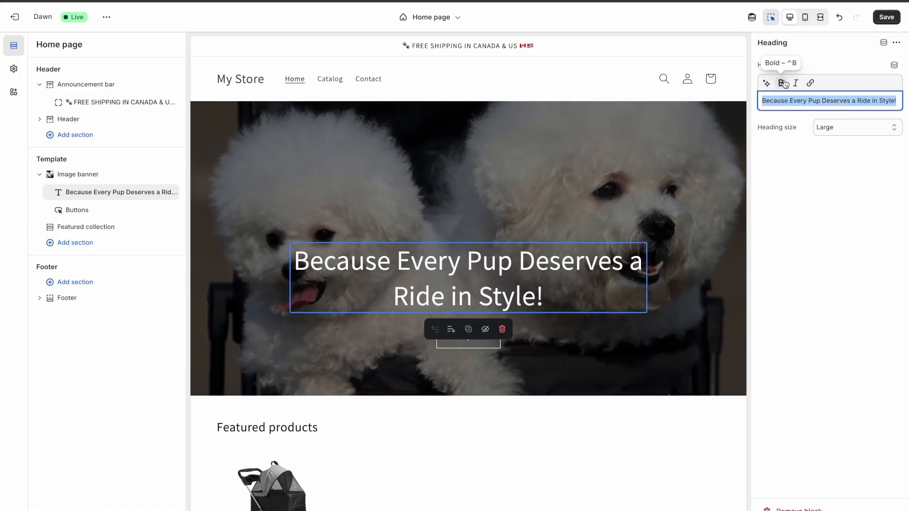
pyautogui.click(855, 127)
pyautogui.click(854, 117)
pyautogui.click(854, 119)
pyautogui.click(854, 117)
pyautogui.click(854, 119)
pyautogui.click(853, 139)
pyautogui.click(647, 291)
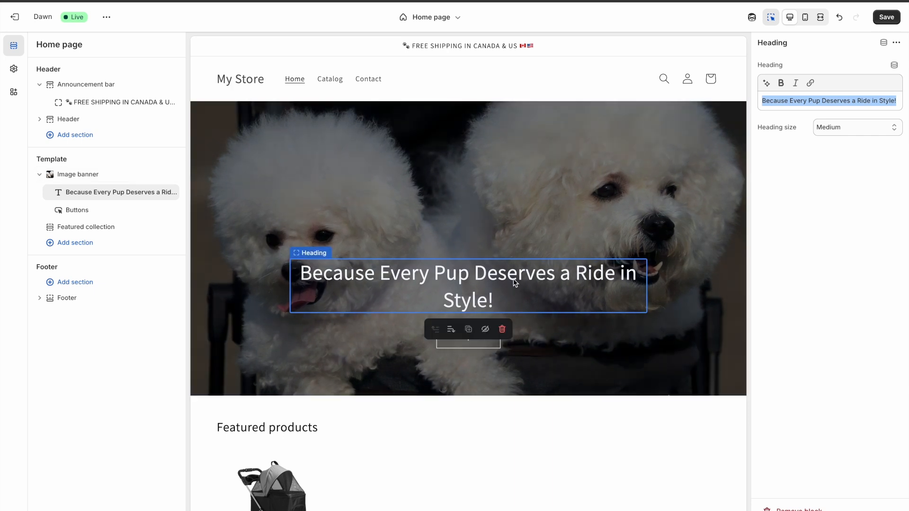
pyautogui.click(832, 126)
pyautogui.click(829, 118)
pyautogui.click(605, 413)
pyautogui.scroll(5, 605, 412)
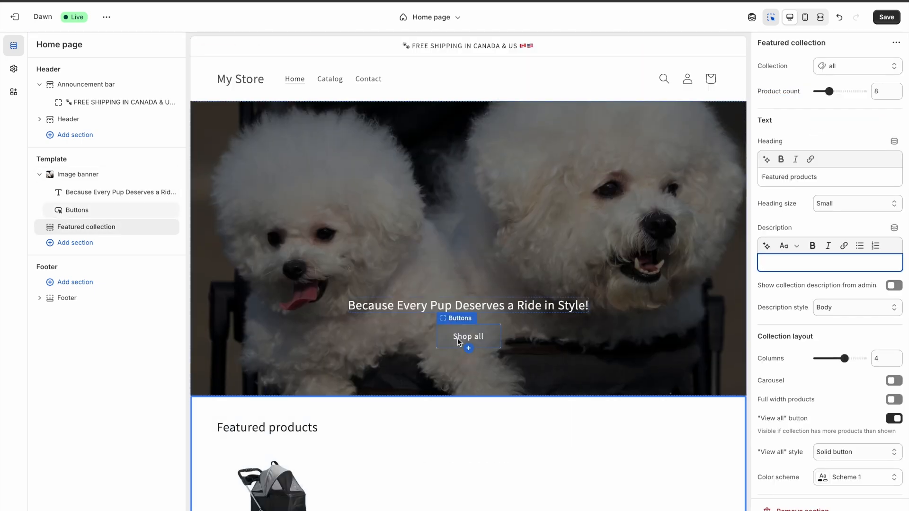
# Set the banner button's label to "SHOP NOW" and save the changes
pyautogui.click(478, 335)
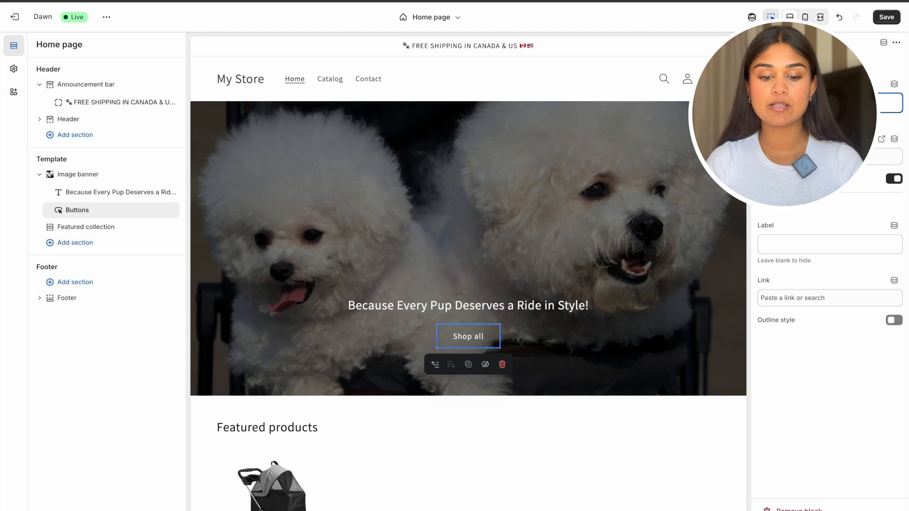
pyautogui.click(841, 419)
pyautogui.click(891, 18)
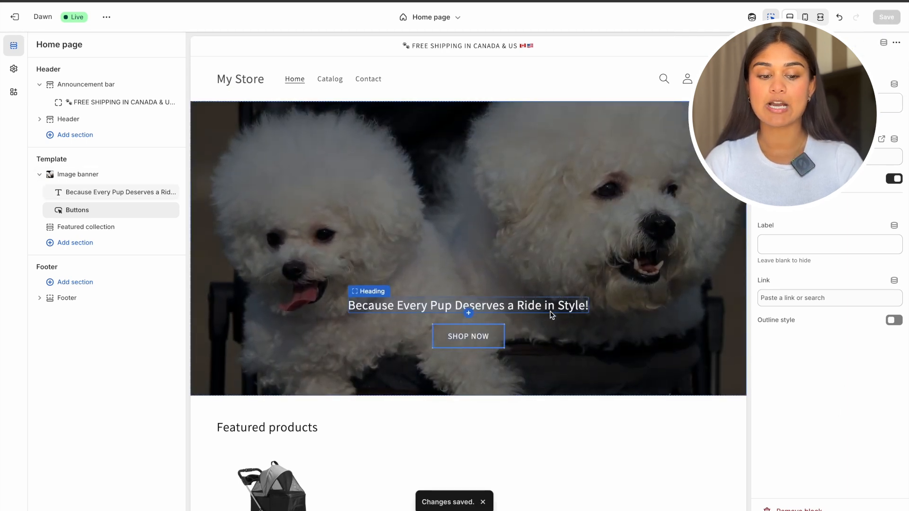
# Remove the Featured collection section from the home page and add a Multirow section below the image banner
pyautogui.scroll(-2, 531, 432)
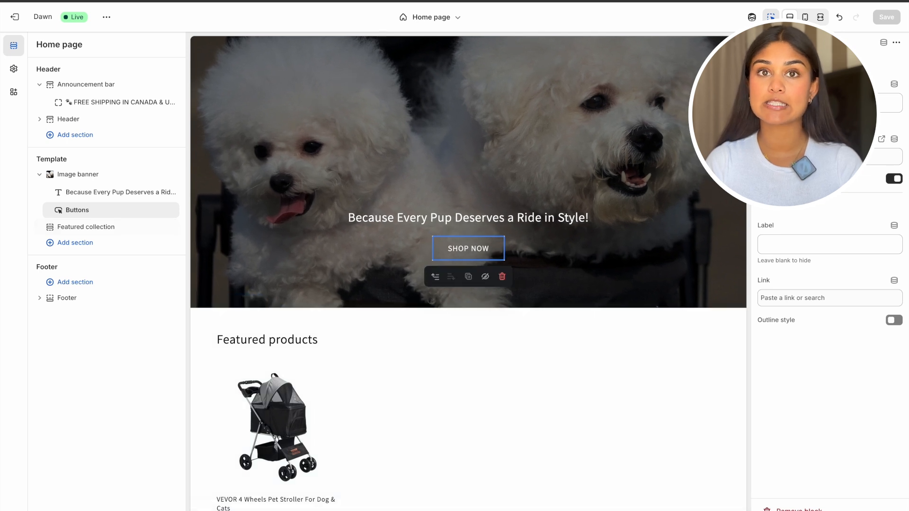
pyautogui.scroll(-2, 433, 430)
pyautogui.scroll(4, 433, 431)
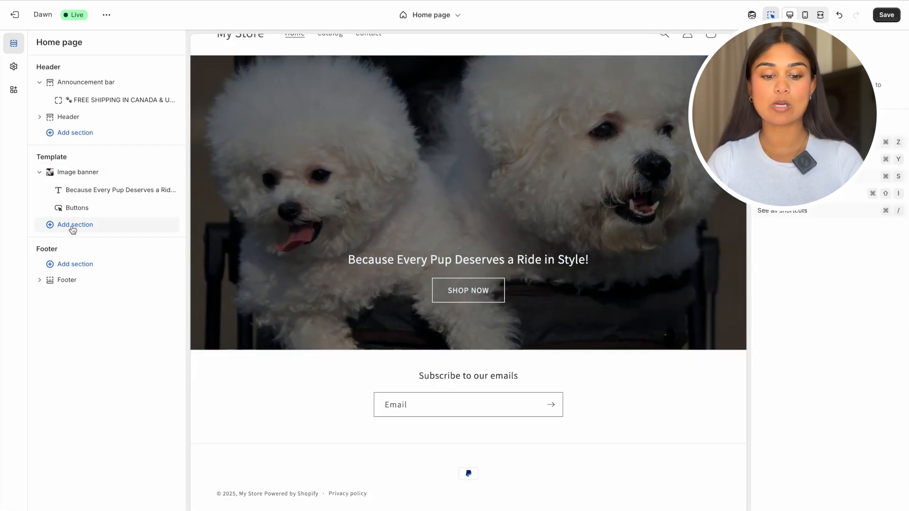
pyautogui.click(73, 226)
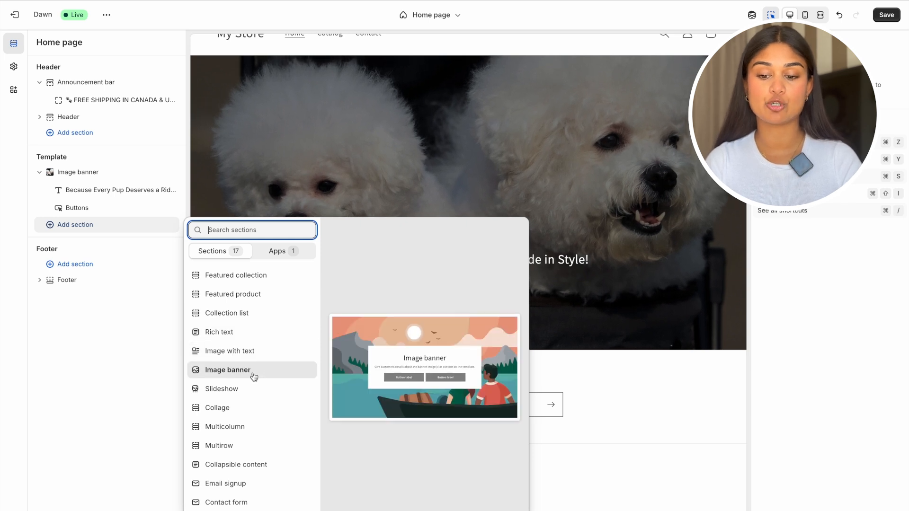
pyautogui.scroll(-2, 241, 404)
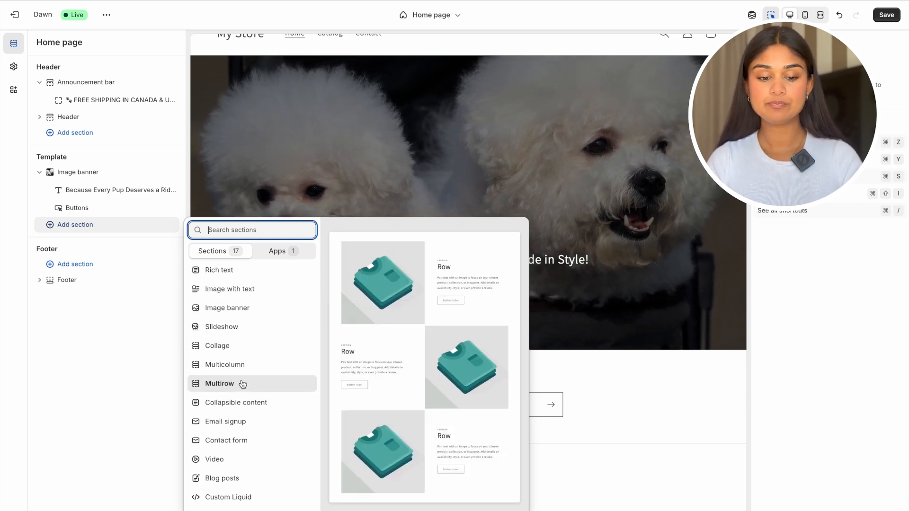
pyautogui.click(243, 384)
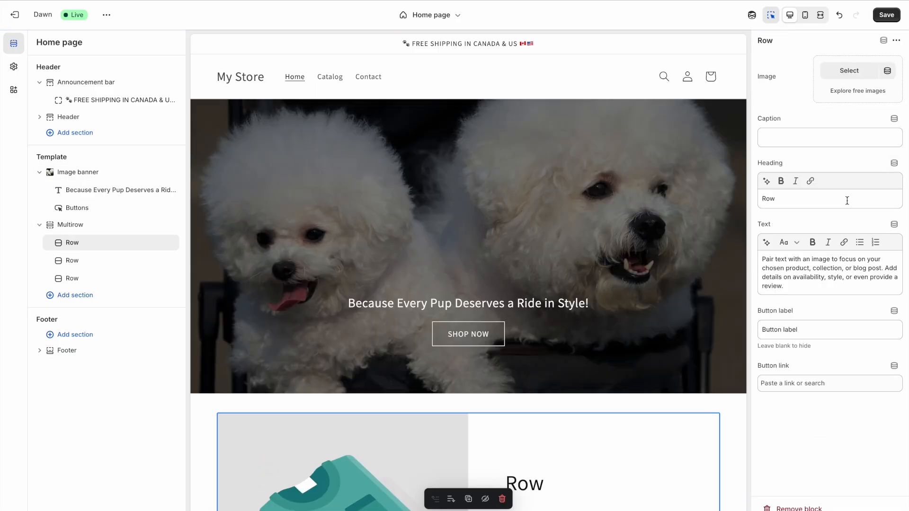
# Clear the first row's caption and set its heading to "Safety First, Always" with the shield emoji
pyautogui.write('Safety First, Always')
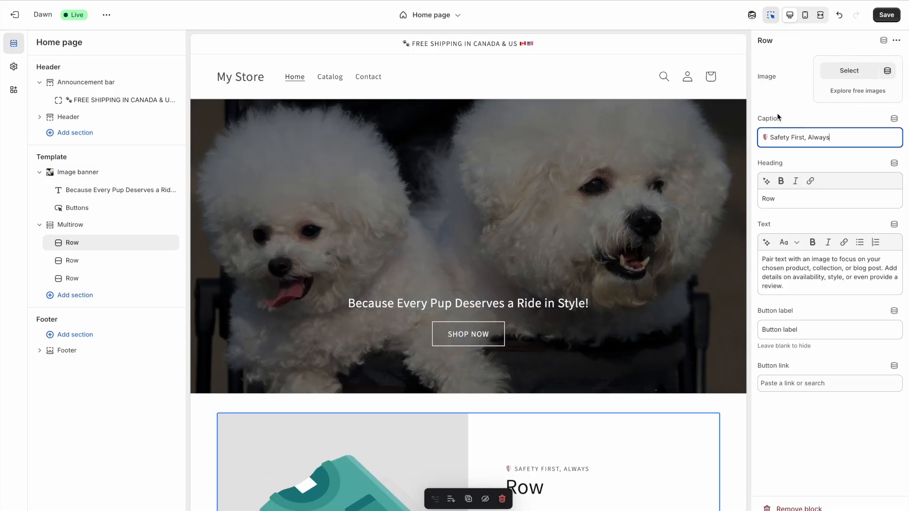
pyautogui.write('Safety First, Always')
pyautogui.tripleClick(794, 136)
pyautogui.press('BackSpace')
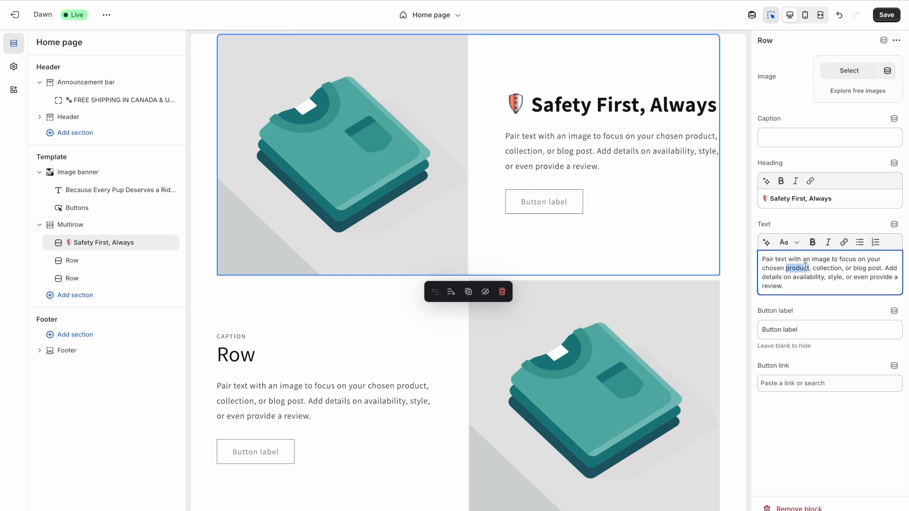
# Replace the first row's text with the paragraph starting "Your pup's safety is our top priority" and label its button "BUY NOW"
pyautogui.hotkey('ctrl', 'a')
pyautogui.write("Your pup’s safety is our top priority. Whether you're navigating busy sidewalks or bumpy trails, our dog stroller features a secure, enclosed cabin, reliable brakes, and reflective accents for nighttime strolls. Keep your furry friend protected while still giving them the joy of fresh air and adventure.")
pyautogui.tripleClick(806, 357)
pyautogui.write('bu')
pyautogui.press('BackSpace')
pyautogui.press('BackSpace')
pyautogui.write('BUY N')
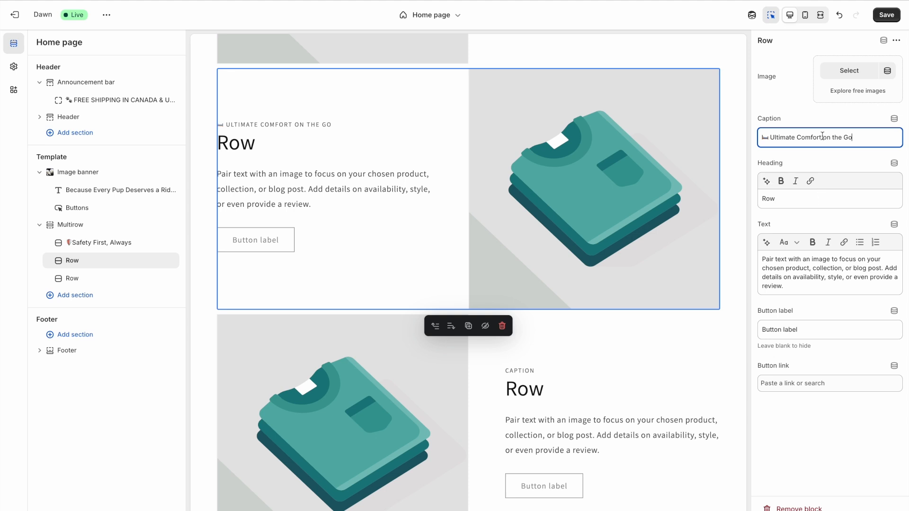
# Clear the second row's caption and set its heading to a bold "Ultimate Comfort on the Go" with the bed emoji
pyautogui.hotkey('ctrl', 'a')
pyautogui.hotkey('ctrl', 'x')
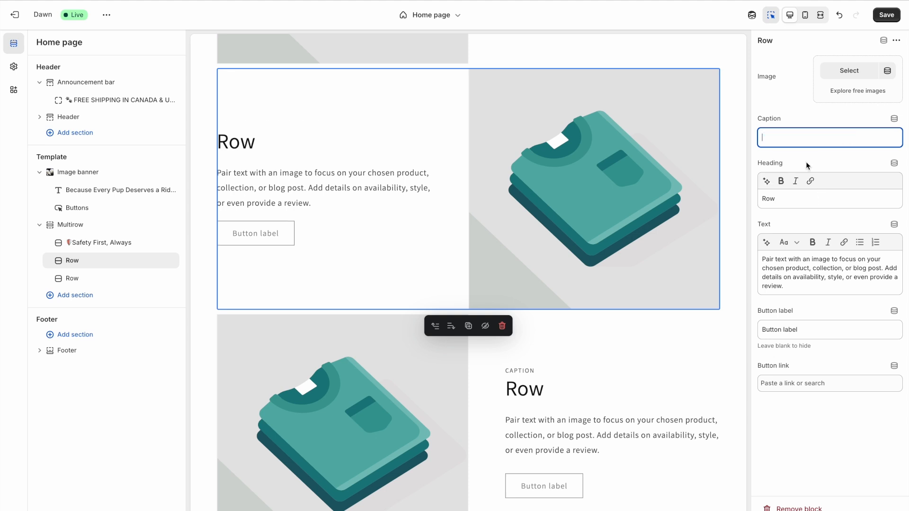
pyautogui.click(786, 193)
pyautogui.hotkey('ctrl', 'a')
pyautogui.hotkey('ctrl', 'v')
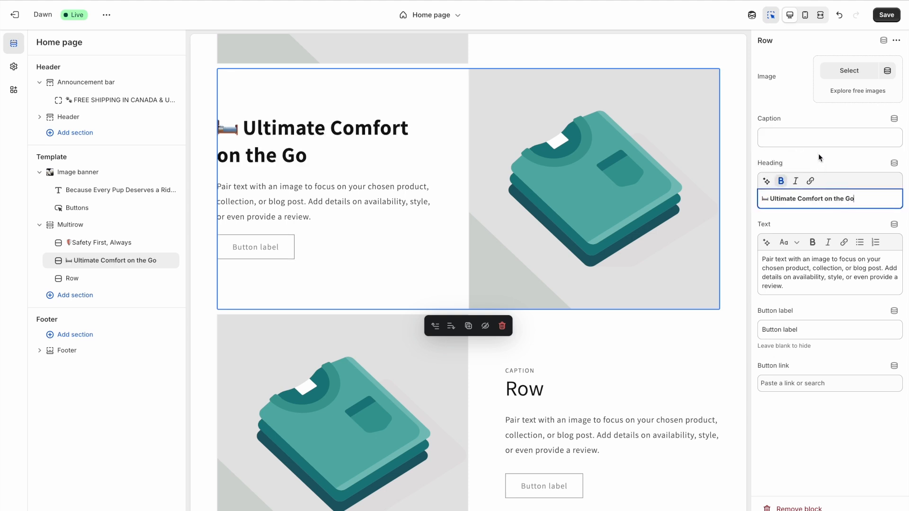
pyautogui.click(782, 181)
pyautogui.click(782, 181)
# Replace the second row's text with the paragraph starting "Give your dog the 5-star treatment they deserve" and label its button "BUY NOW"
pyautogui.click(782, 270)
pyautogui.hotkey('ctrl', 'a')
pyautogui.hotkey('ctrl', 'v')
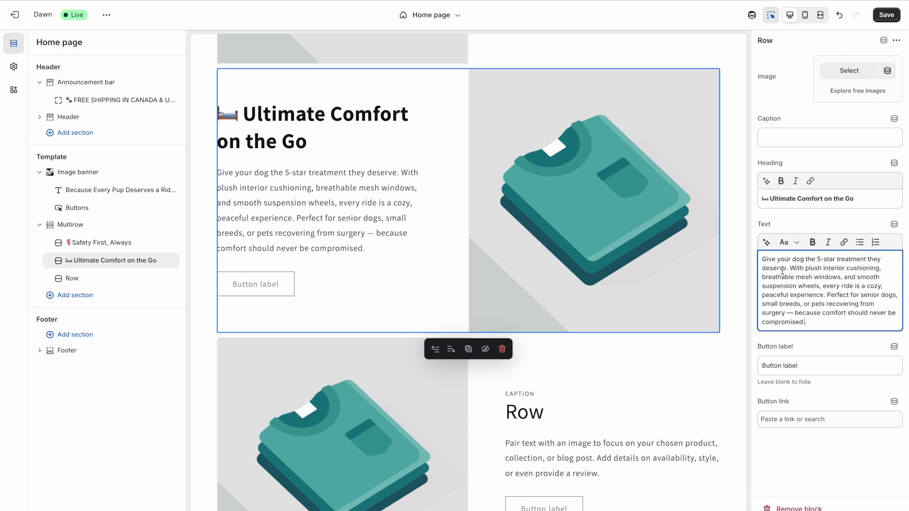
pyautogui.write('Buy')
pyautogui.press('BackSpace')
pyautogui.press('BackSpace')
pyautogui.press('BackSpace')
pyautogui.write('BUY NOW')
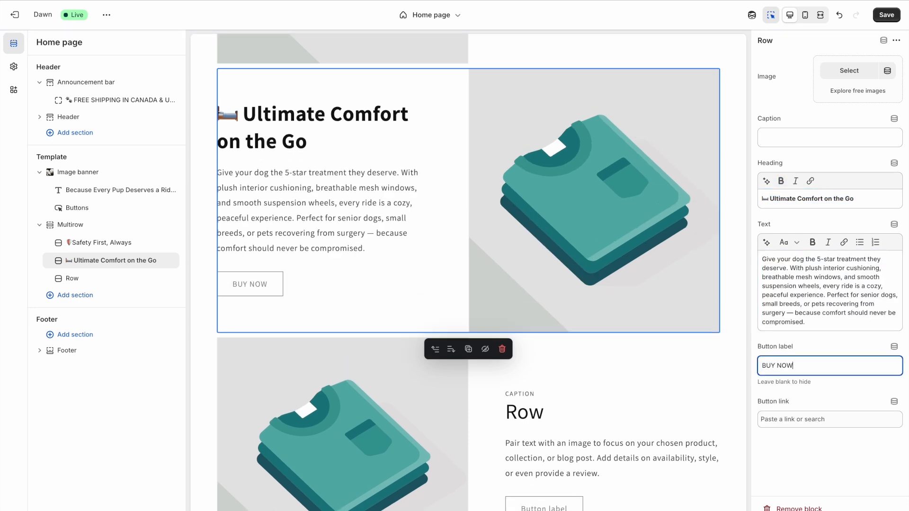
# Clear the third row's caption and replace its heading with "Made for Your Lifestyle" preceded by the walking-person emoji
pyautogui.click(545, 387)
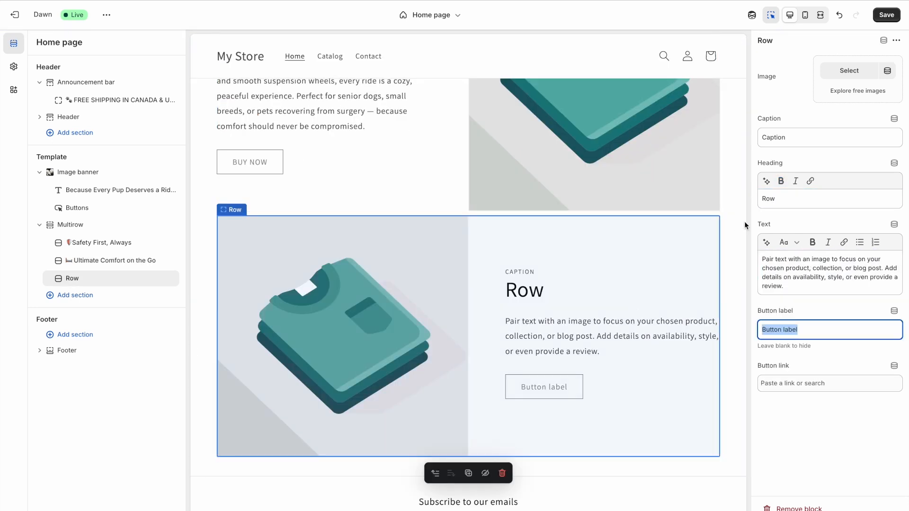
pyautogui.moveTo(762, 136); pyautogui.dragTo(780, 142)
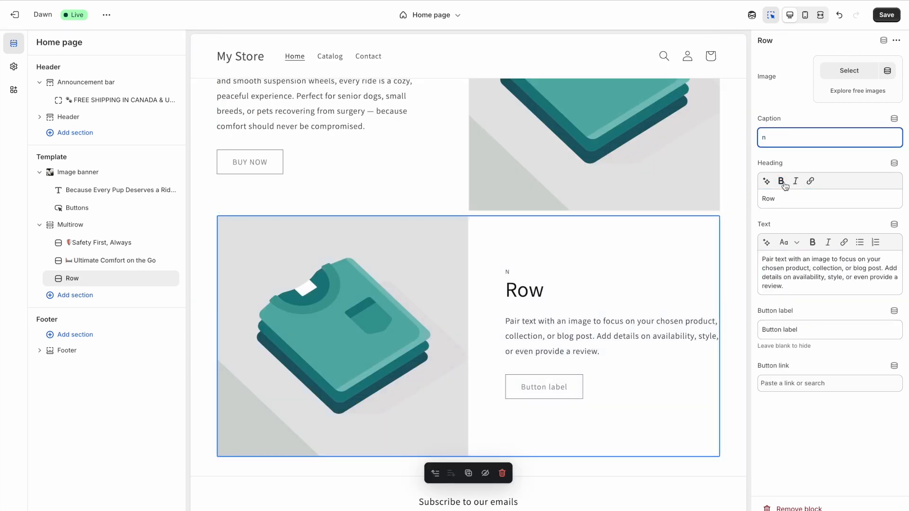
pyautogui.press('BackSpace')
pyautogui.moveTo(762, 199); pyautogui.dragTo(767, 202)
pyautogui.hotkey('ctrl', 'v')
pyautogui.hotkey('ctrl', 'a')
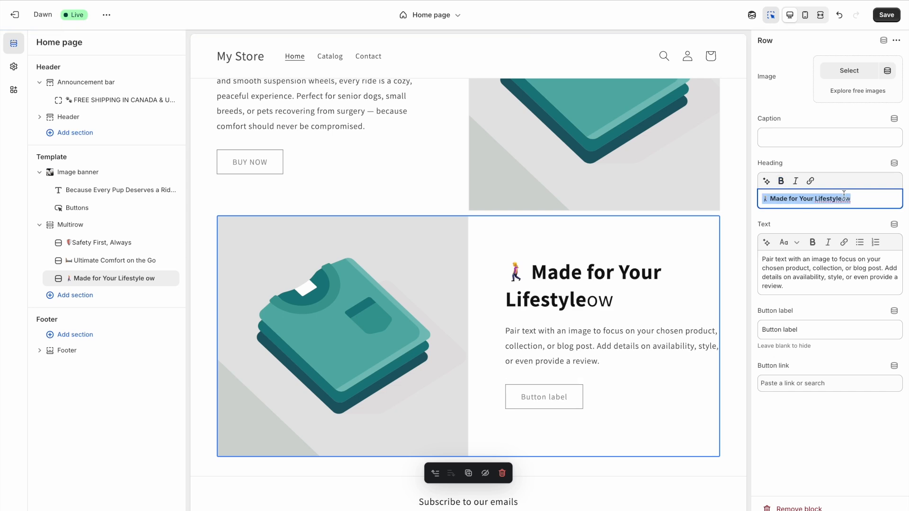
# Replace the third row's text with the paragraph starting "Lightweight, foldable, and ready when you are" and label its button "BUY NOW"
pyautogui.click(824, 270)
pyautogui.hotkey('ctrl', 'a')
pyautogui.press('BackSpace')
pyautogui.hotkey('ctrl', 'v')
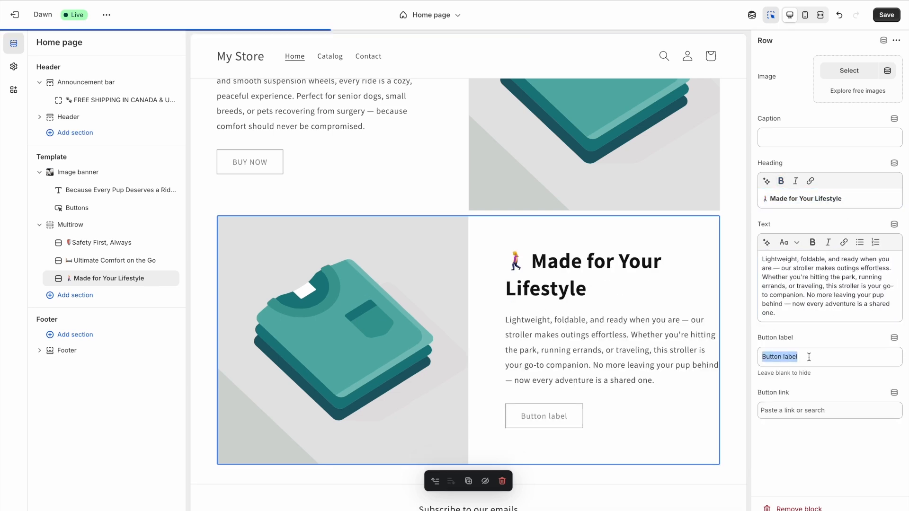
pyautogui.write('BUY NOW')
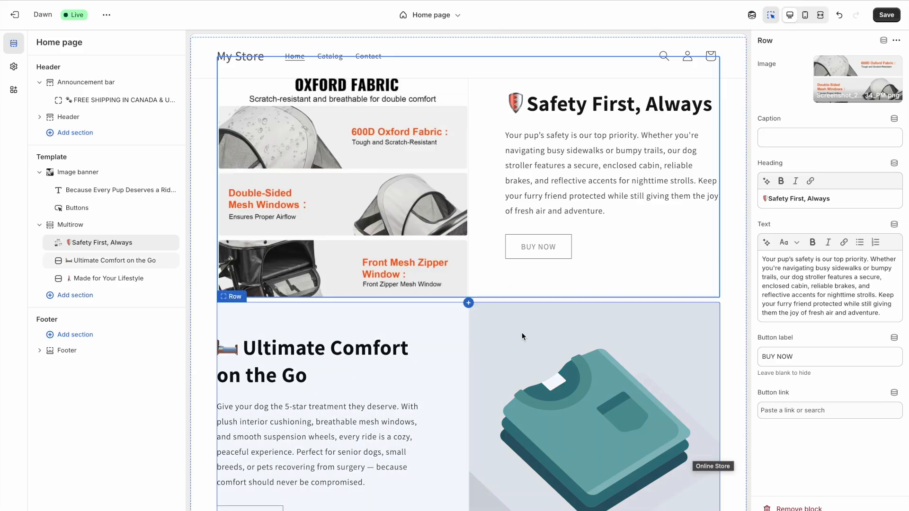
# Set the second row's image to the stroller photo on the brick path and the third row's to the reversible-handle screenshot
pyautogui.scroll(3, 522, 337)
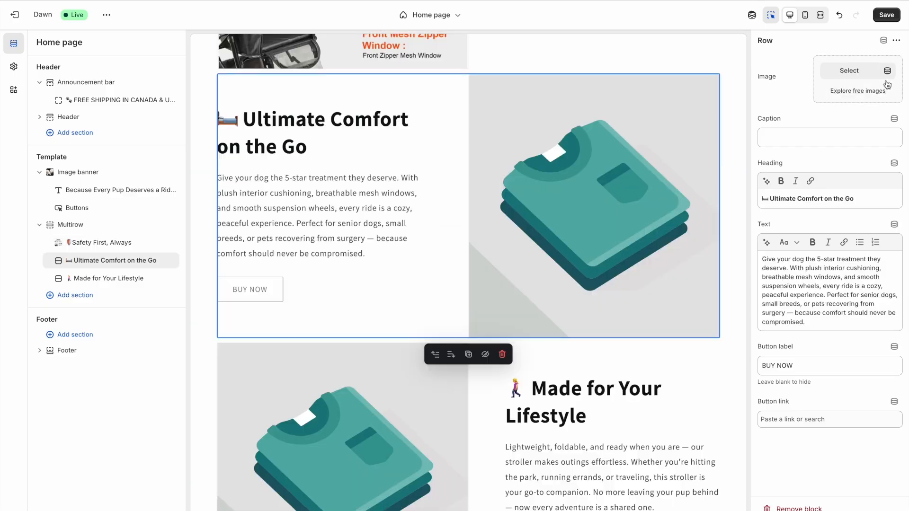
pyautogui.click(852, 72)
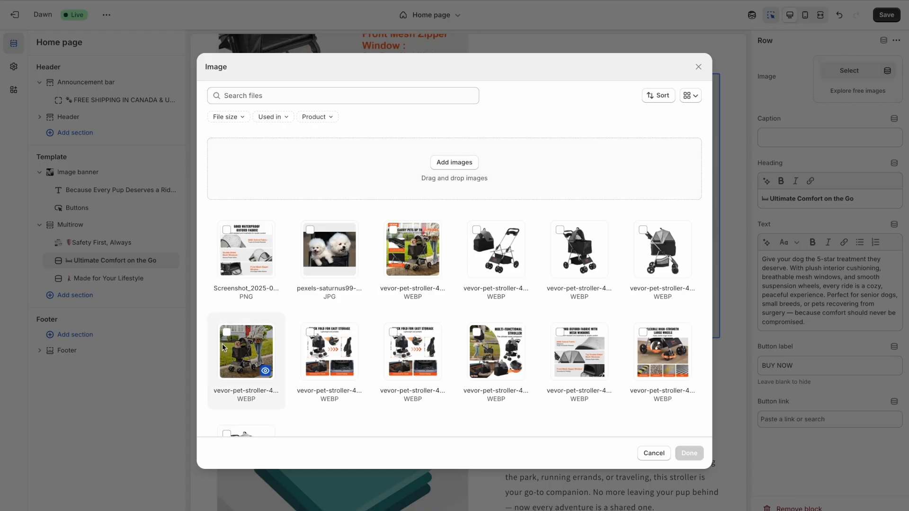
pyautogui.click(229, 333)
pyautogui.click(689, 453)
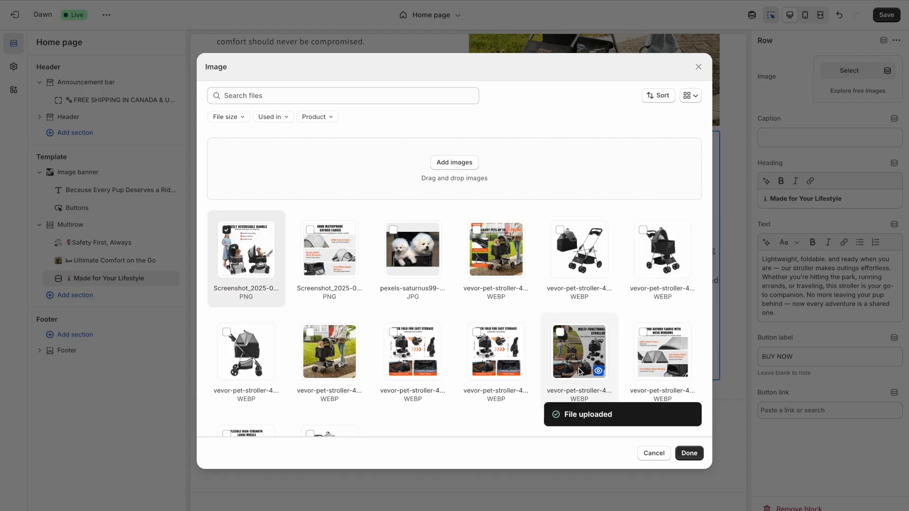
pyautogui.click(690, 454)
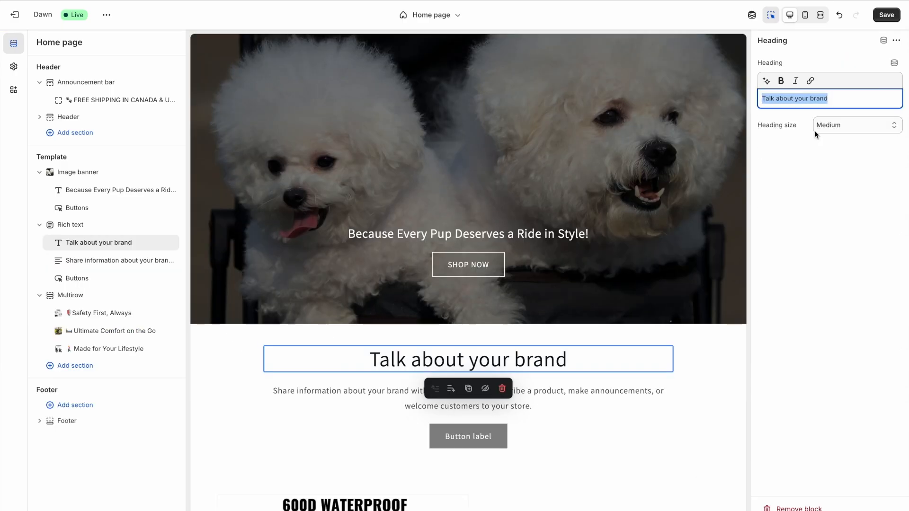
# Replace the rich text heading with the sentence starting "Perfect for pups of all sizes" at Small size and remove the placeholder blocks below it
pyautogui.hotkey('ctrl', 'v')
pyautogui.hotkey('ctrl', 'a')
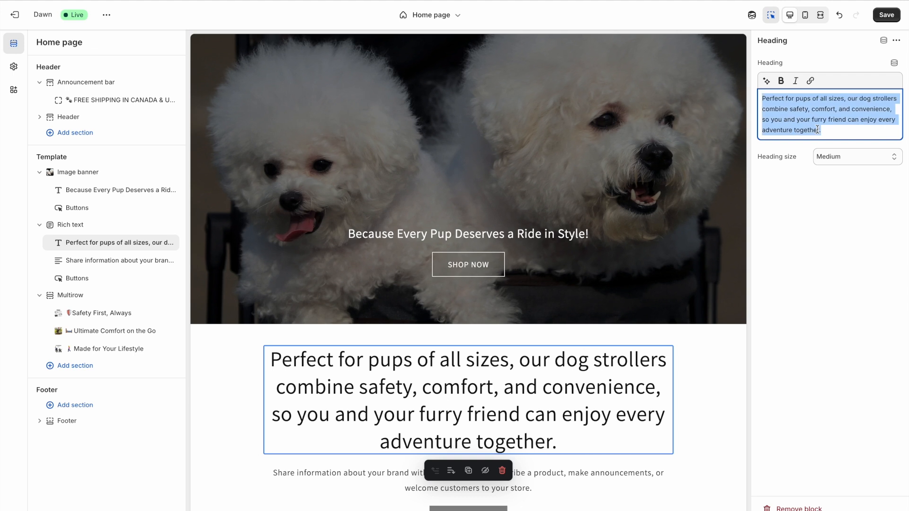
pyautogui.click(841, 157)
pyautogui.click(840, 145)
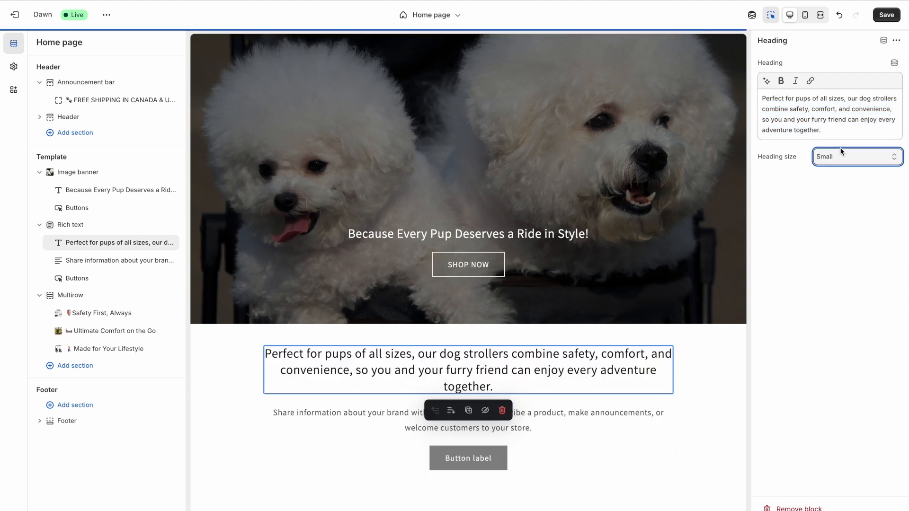
pyautogui.click(571, 418)
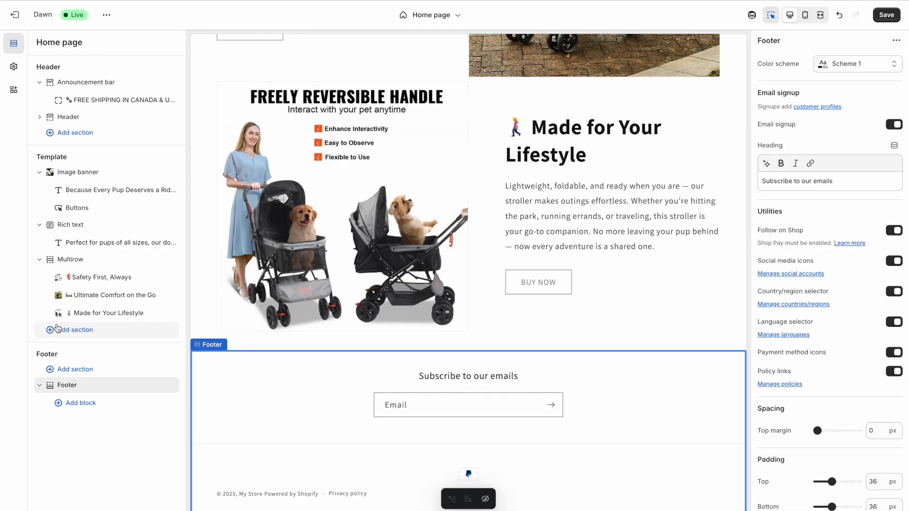
# Add a Multicolumn section below the Multirow and set its heading to "WHY CHOOSE US?"
pyautogui.click(72, 330)
pyautogui.click(225, 355)
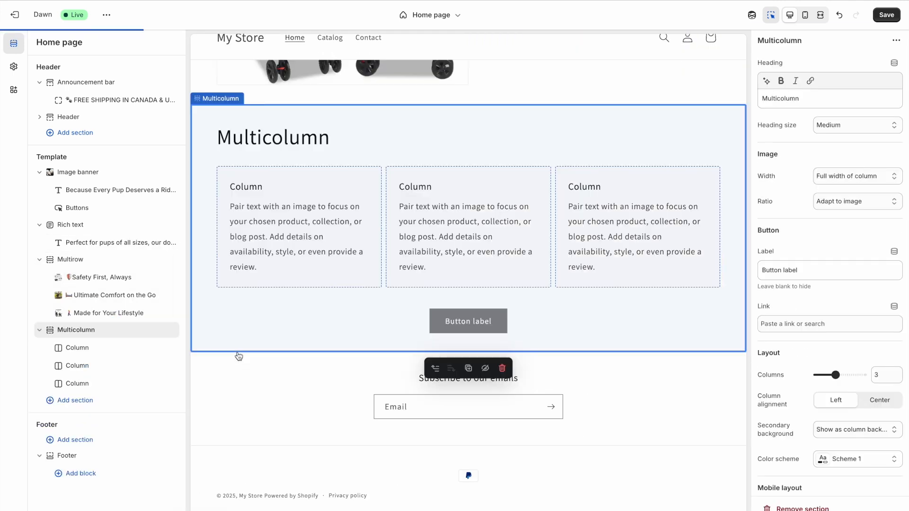
pyautogui.click(309, 143)
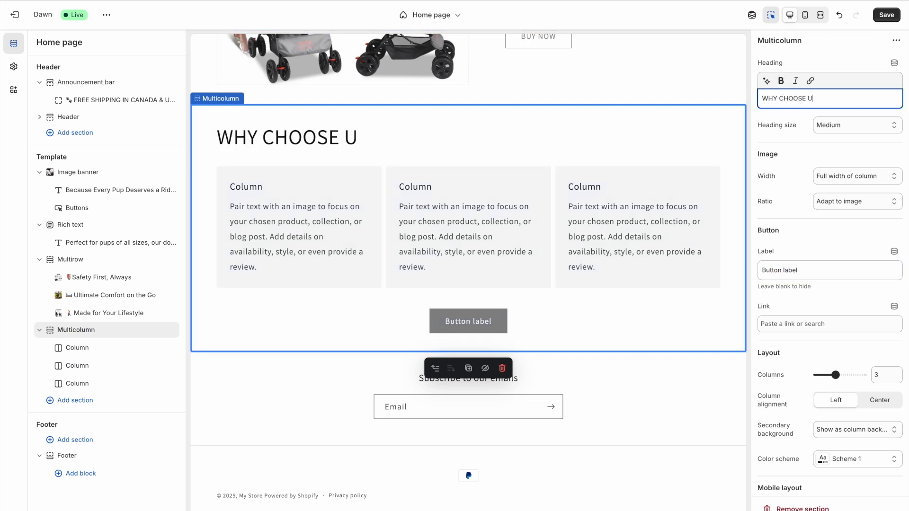
# Fill the first column with the heading "✅ Premium Safety & Comfort" and the description "Secure, cushioned strollers for a smooth, safe ride every time."
pyautogui.click(303, 213)
pyautogui.press('BackSpace')
pyautogui.write('Premium Safety & Comfort')
pyautogui.press('Tab')
pyautogui.hotkey('ctrl', 'a')
pyautogui.press('BackSpace')
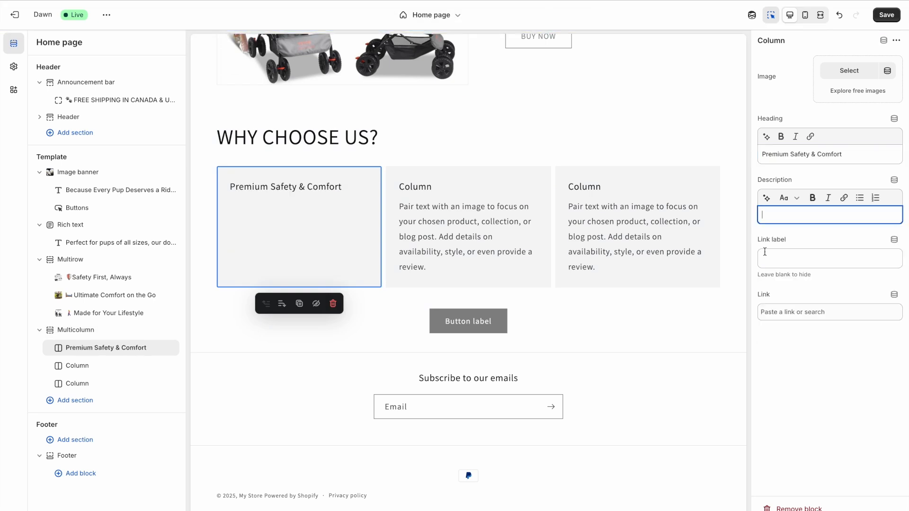
pyautogui.hotkey('ctrl', 'v')
pyautogui.click(779, 159)
pyautogui.press('ctrl+super+space')
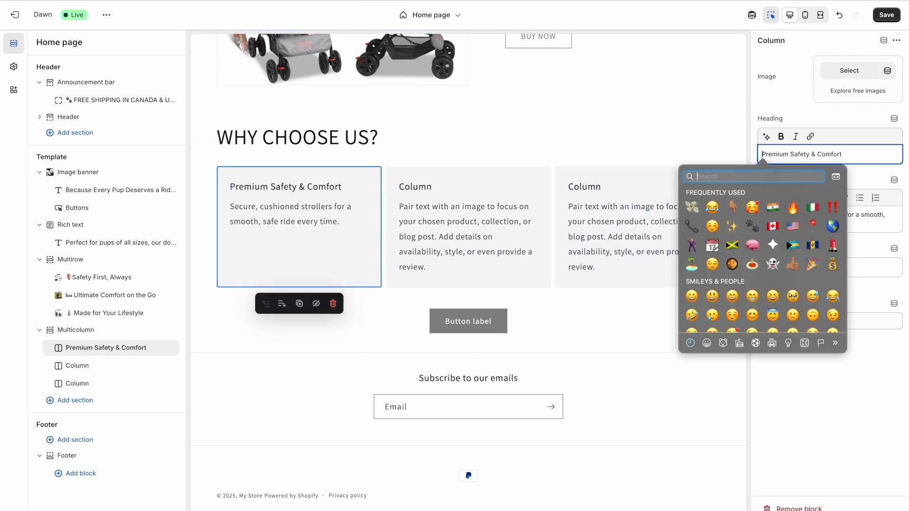
pyautogui.click(692, 196)
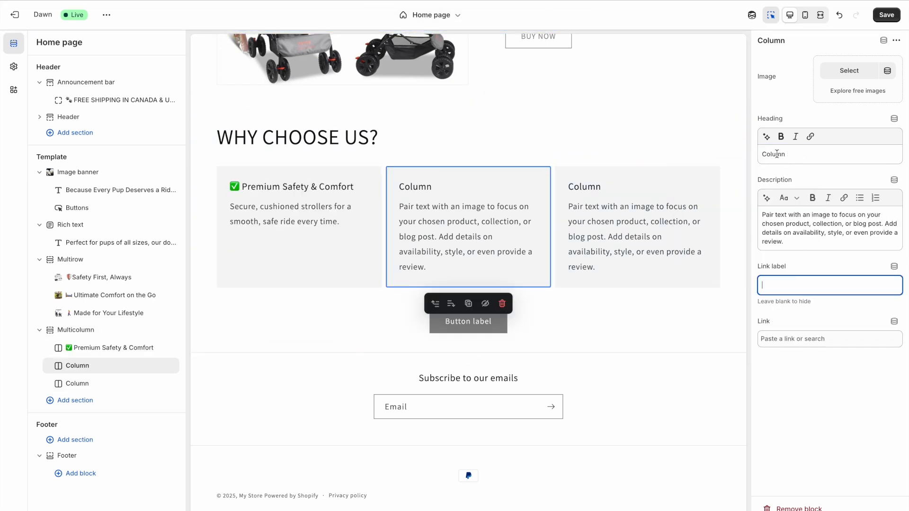
# Fill the second column with the heading "✅ Easy to Use & Store" and the description "Lightweight, foldable design perfect for travel and daily outings."
pyautogui.press('ctrl+super+space')
pyautogui.click(693, 226)
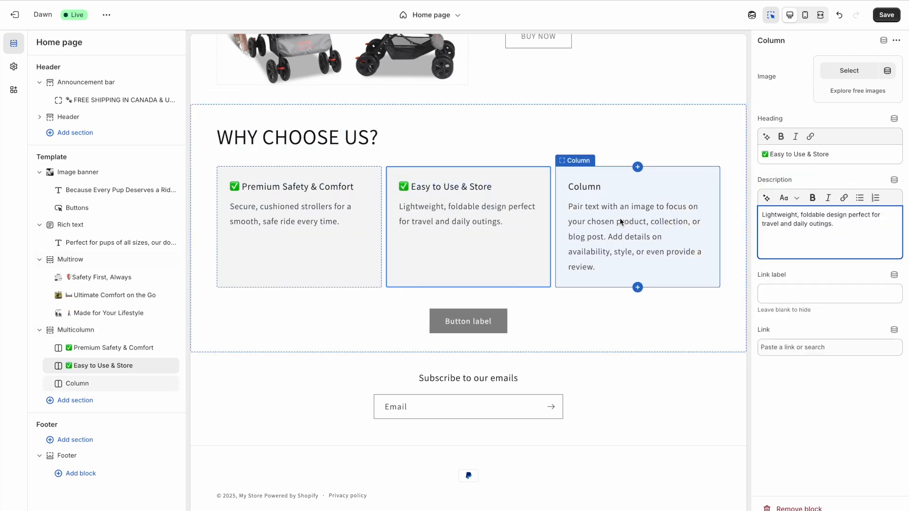
# Fill the third column with "✅ Quality You Can Trust" and its durable-materials description, and label the Multicolumn button "SHOP NOW"
pyautogui.click(637, 237)
pyautogui.hotkey('ctrl', 'a')
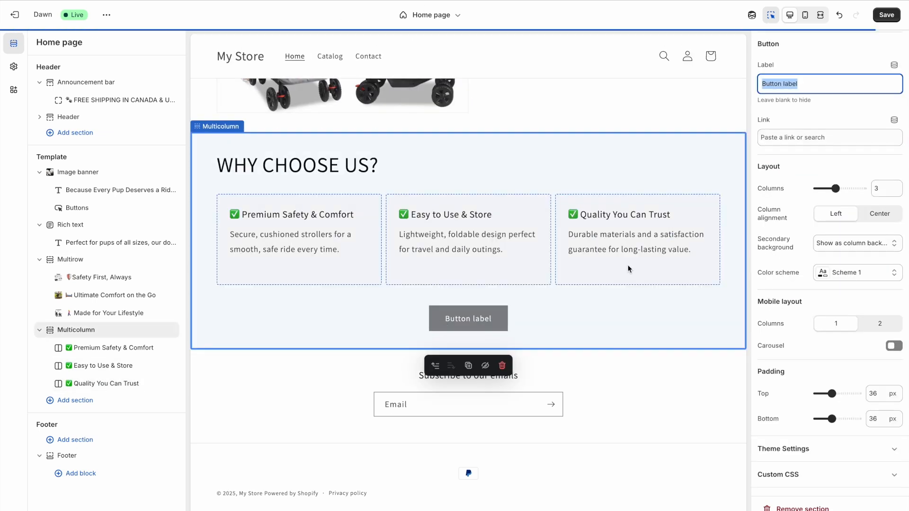
pyautogui.write('SHOP NOW')
# Set the footer's email signup heading to "SUBSCRIBE TO OUR EMAILS AND GET 10% ON YOUR BIRTHDAY" followed by the birthday cake emoji
pyautogui.click(465, 377)
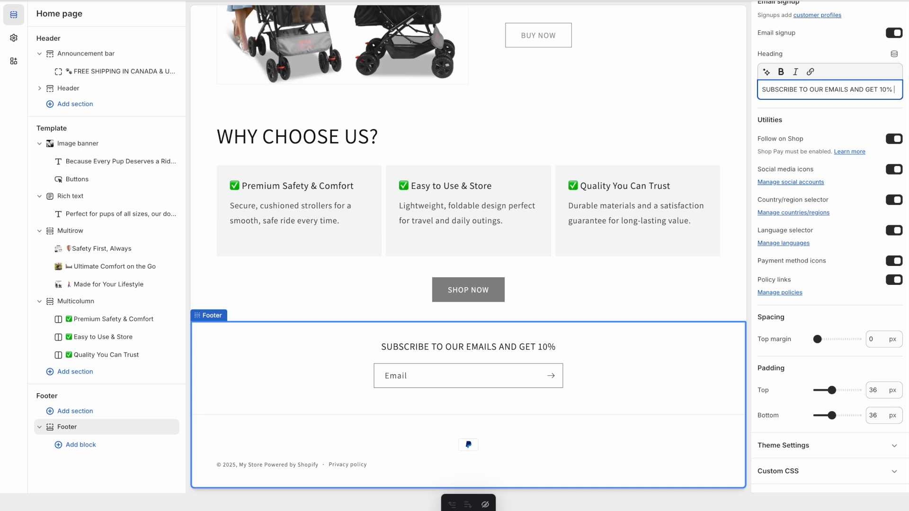
pyautogui.write('ON YOIUR BIRTHDAY')
pyautogui.press('ctrl+super+space')
pyautogui.write('cake')
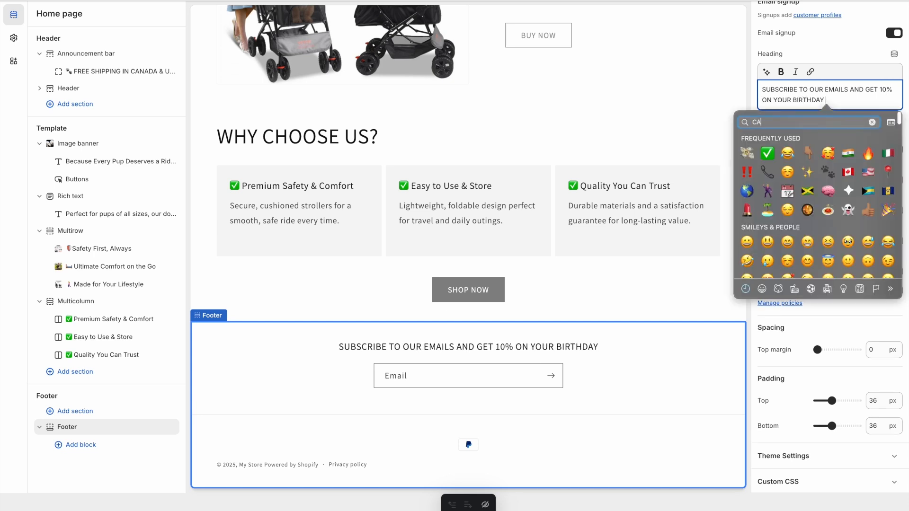
pyautogui.click(751, 141)
# Save the home page changes and review the storefront from the banner down to the "WHY CHOOSE US?" section
pyautogui.click(282, 343)
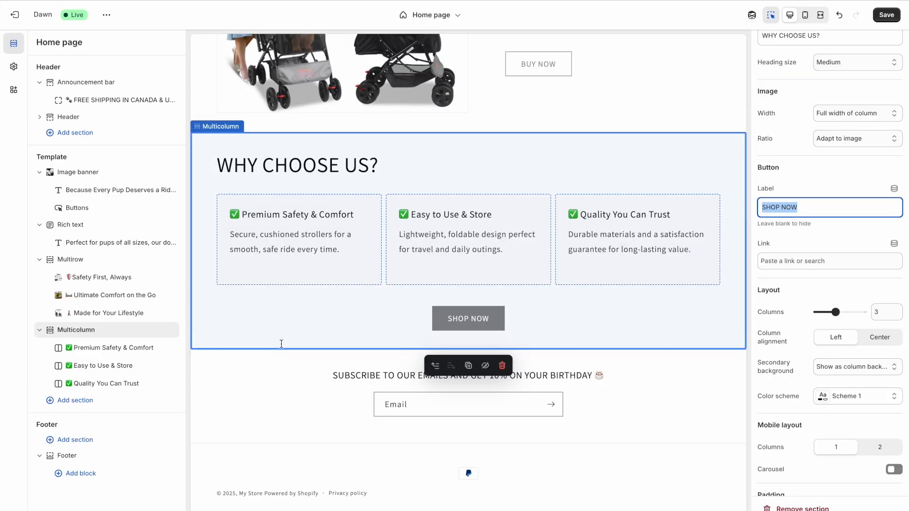
pyautogui.scroll(20, 281, 343)
pyautogui.click(887, 15)
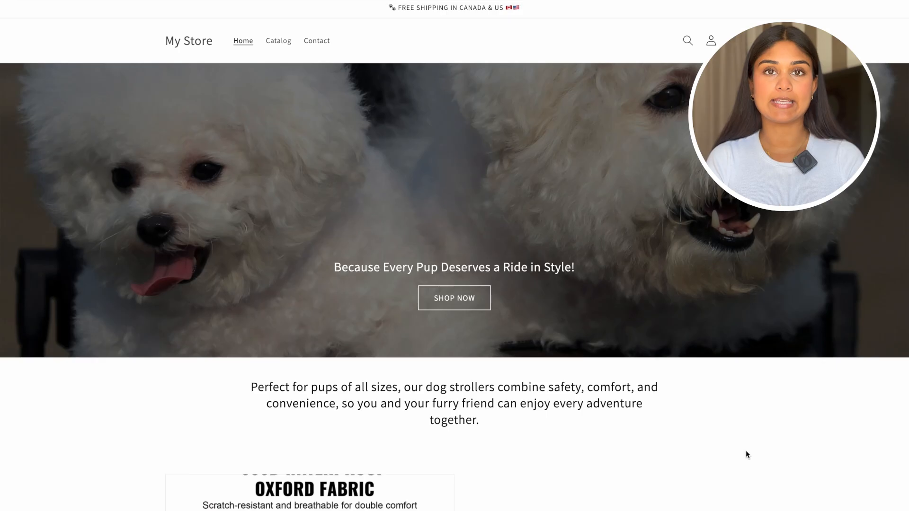
pyautogui.scroll(-3, 745, 451)
pyautogui.scroll(-10, 745, 451)
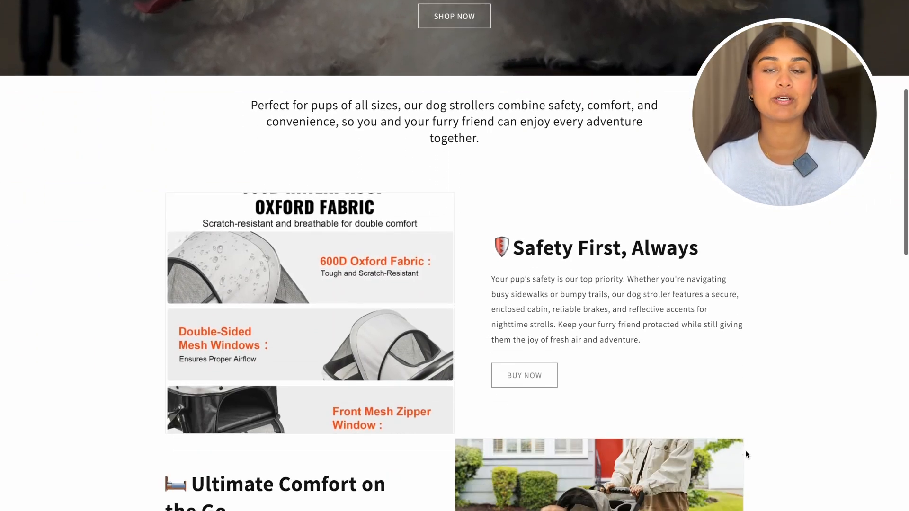
pyautogui.scroll(-8, 746, 453)
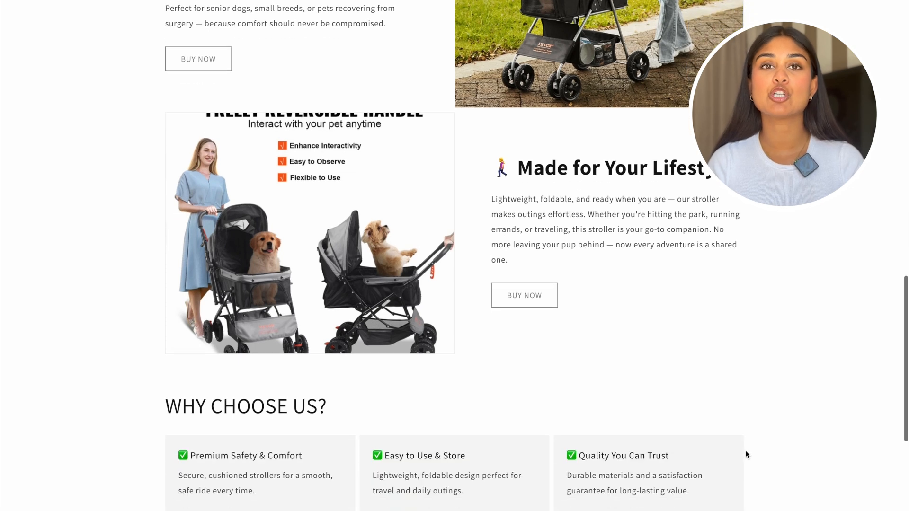